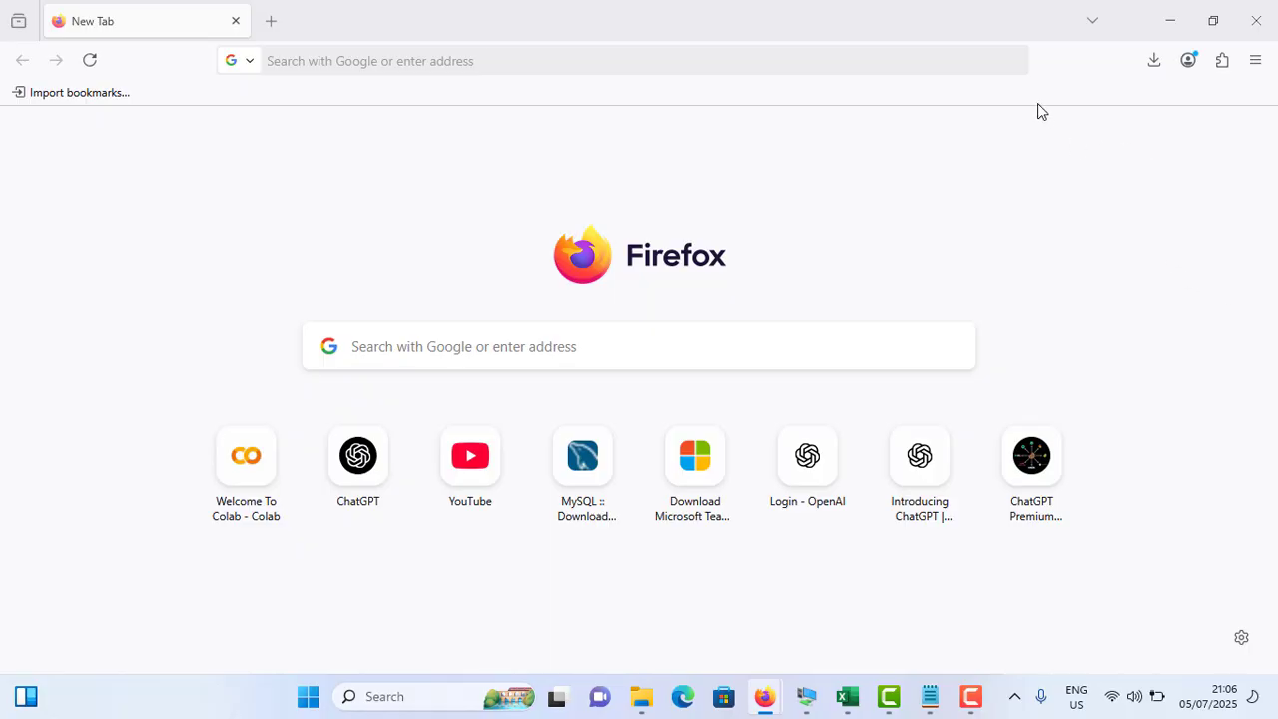
Search Google for 'windows 11 download' and open Microsoft's Download Windows 11 page.
click(900, 61)
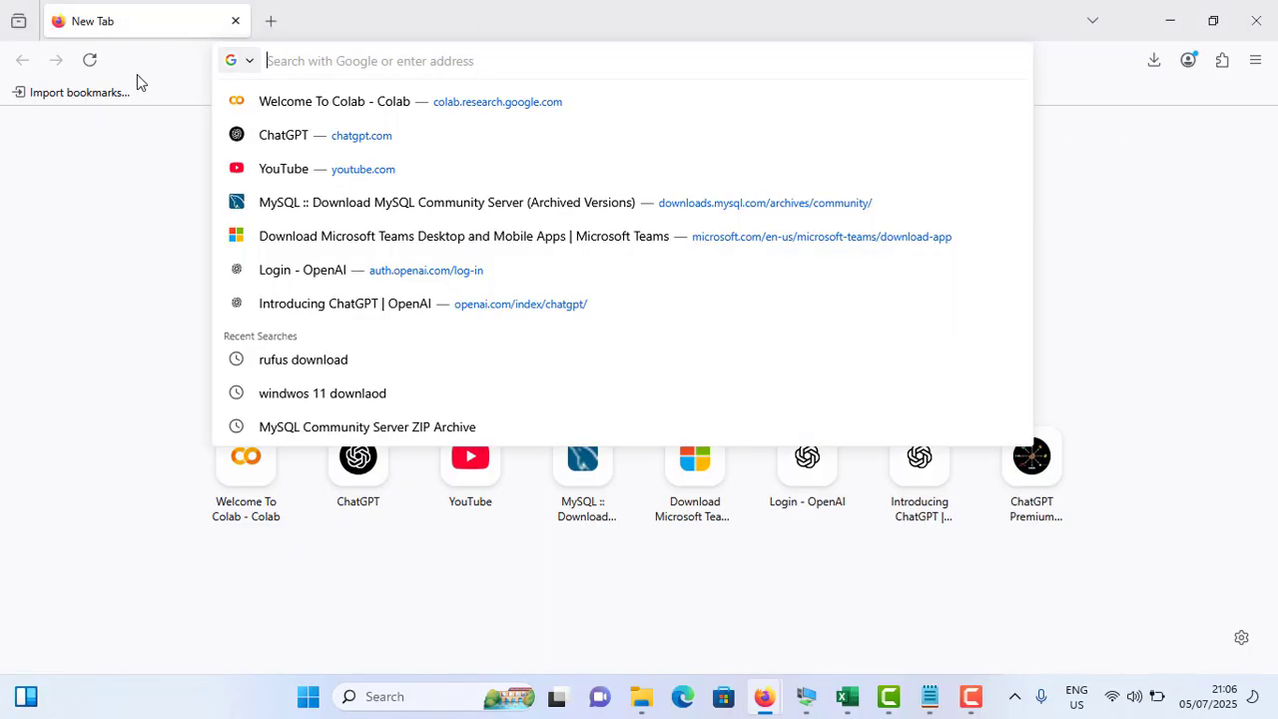
click(120, 196)
click(371, 60)
text(windows )
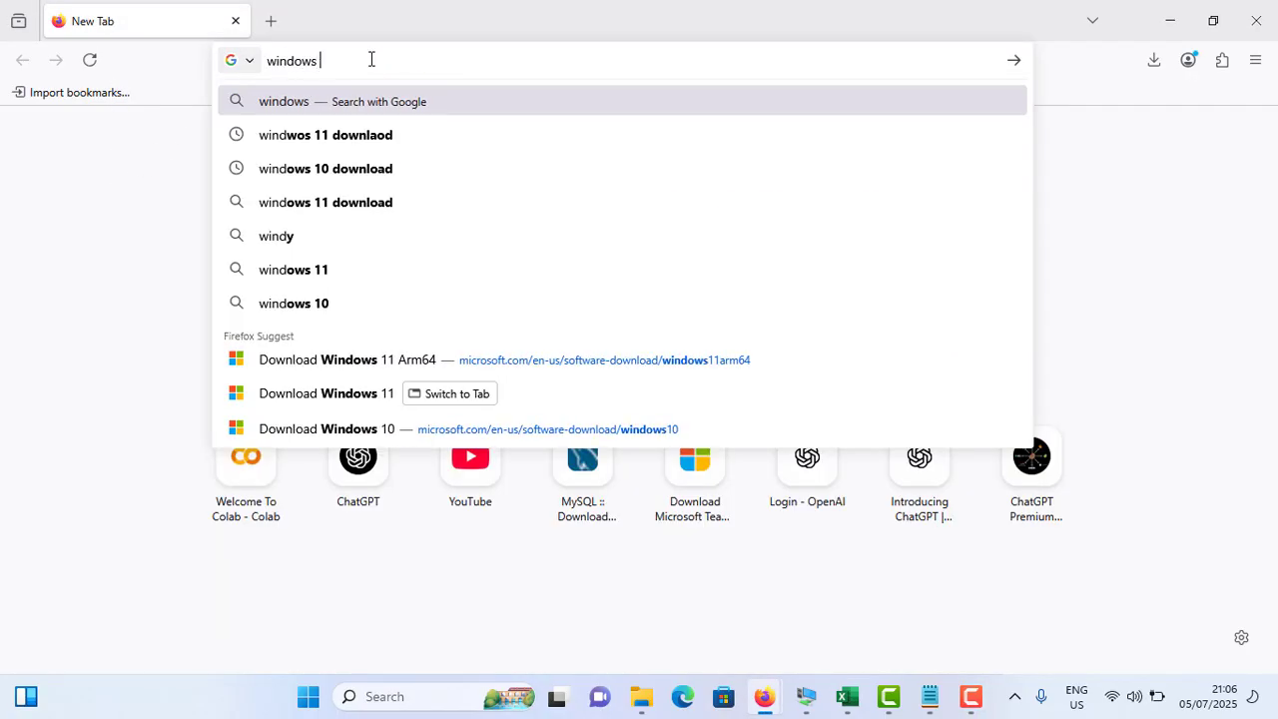
text(11 download)
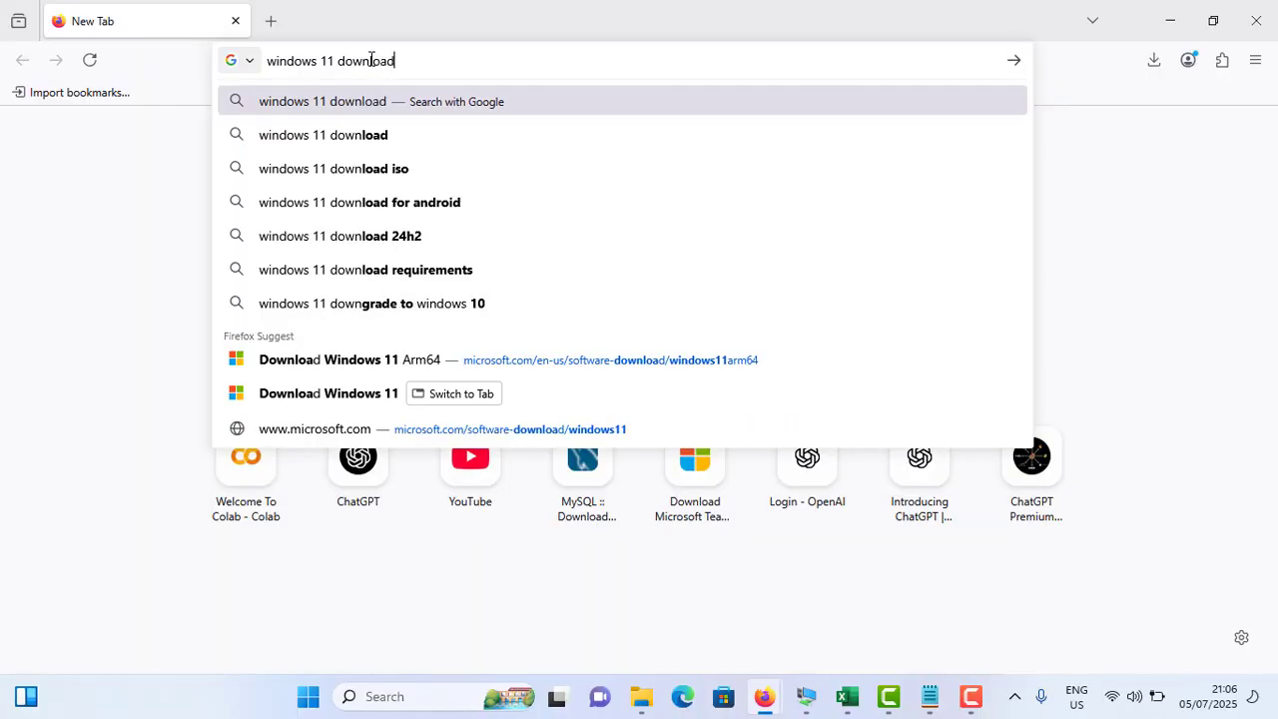
key(Return)
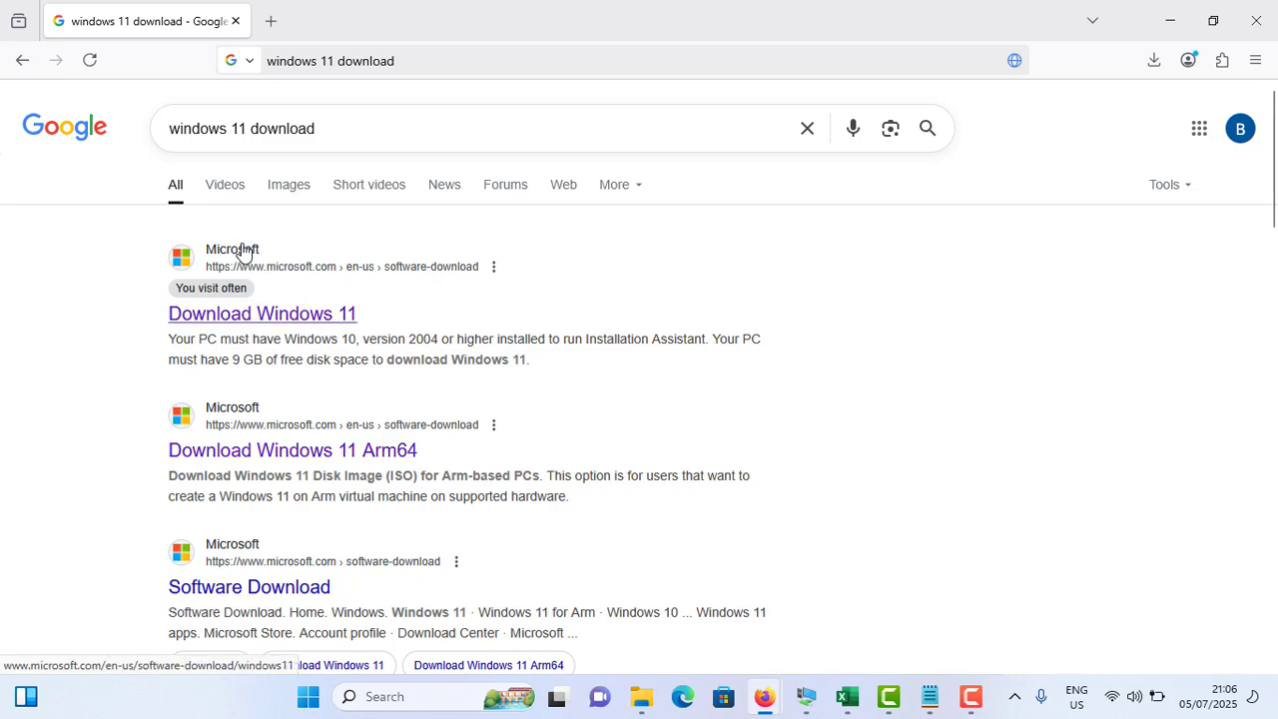
click(310, 317)
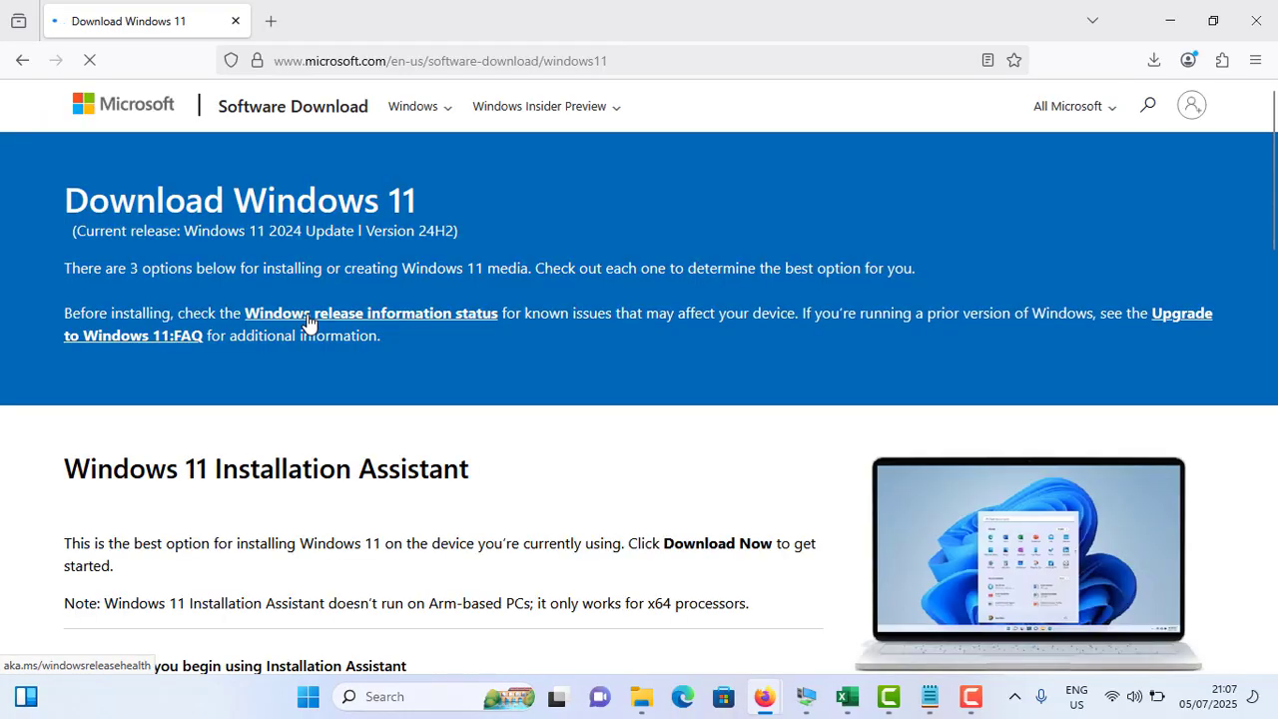
Scroll the Download Windows 11 page to the Disk Image (ISO) section and its Arm64 link.
scroll(307, 321, down, 3)
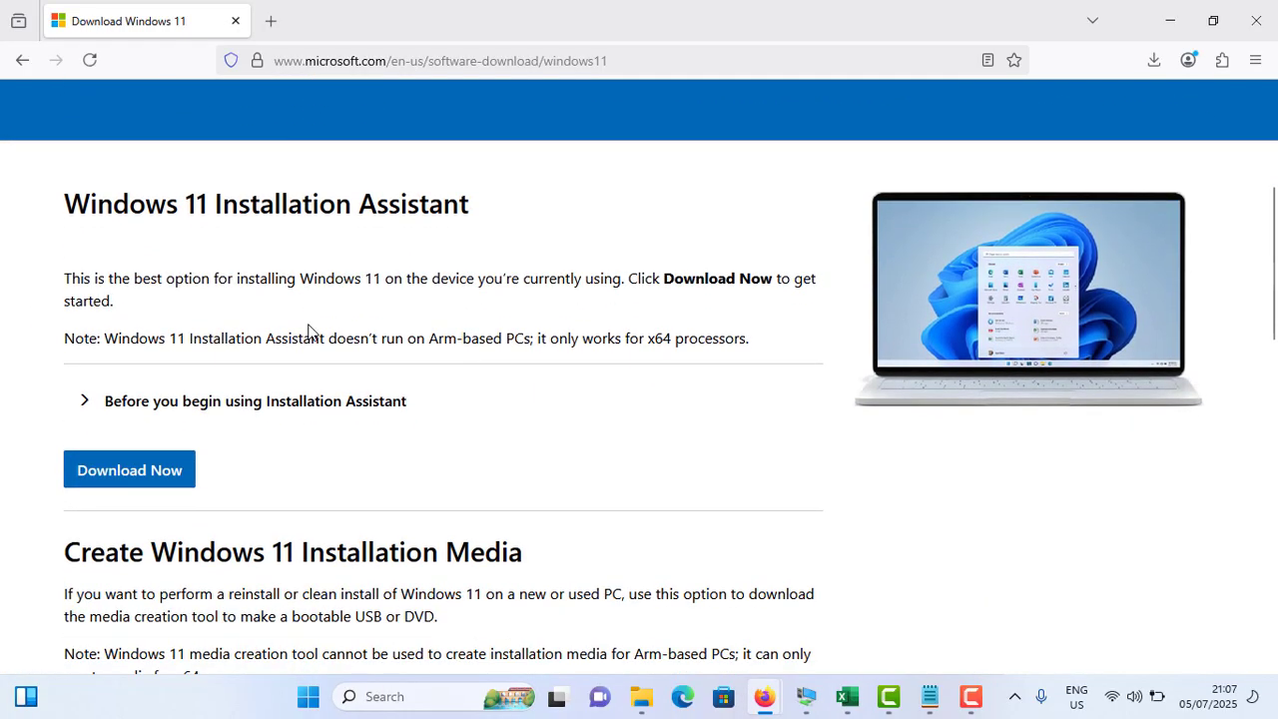
scroll(321, 330, up, 1)
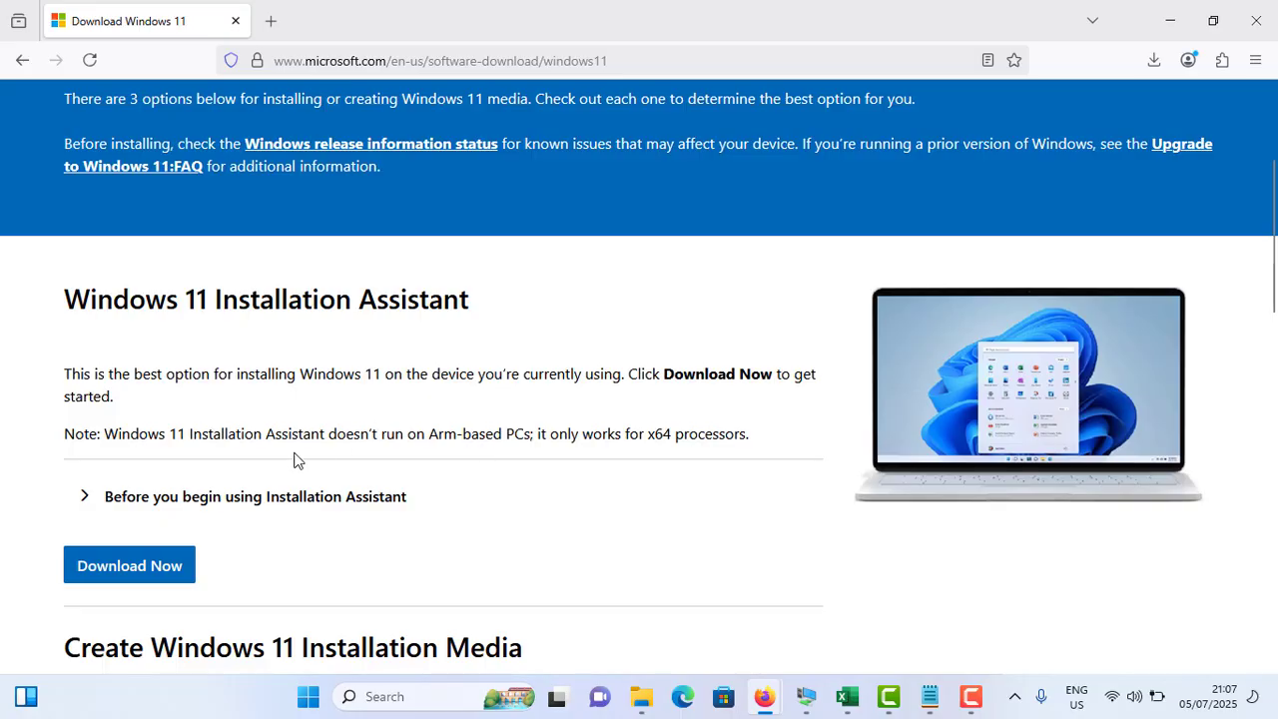
scroll(293, 456, down, 4)
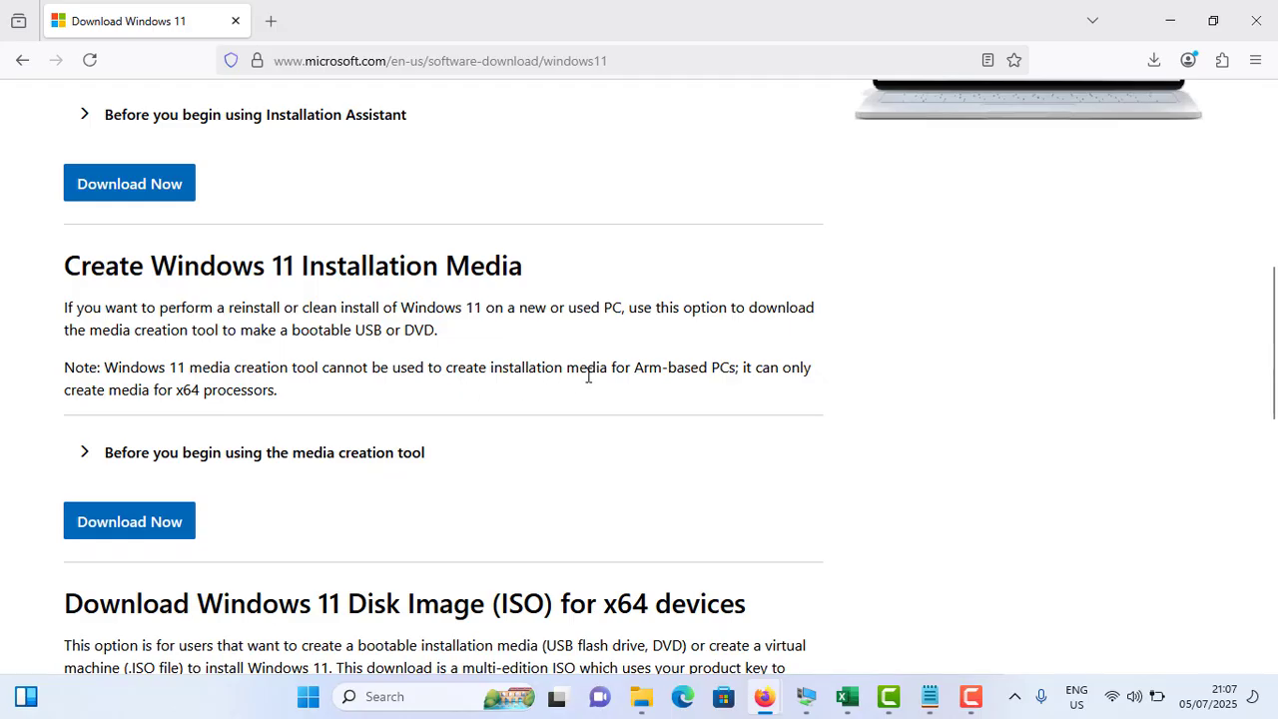
scroll(588, 374, down, 4)
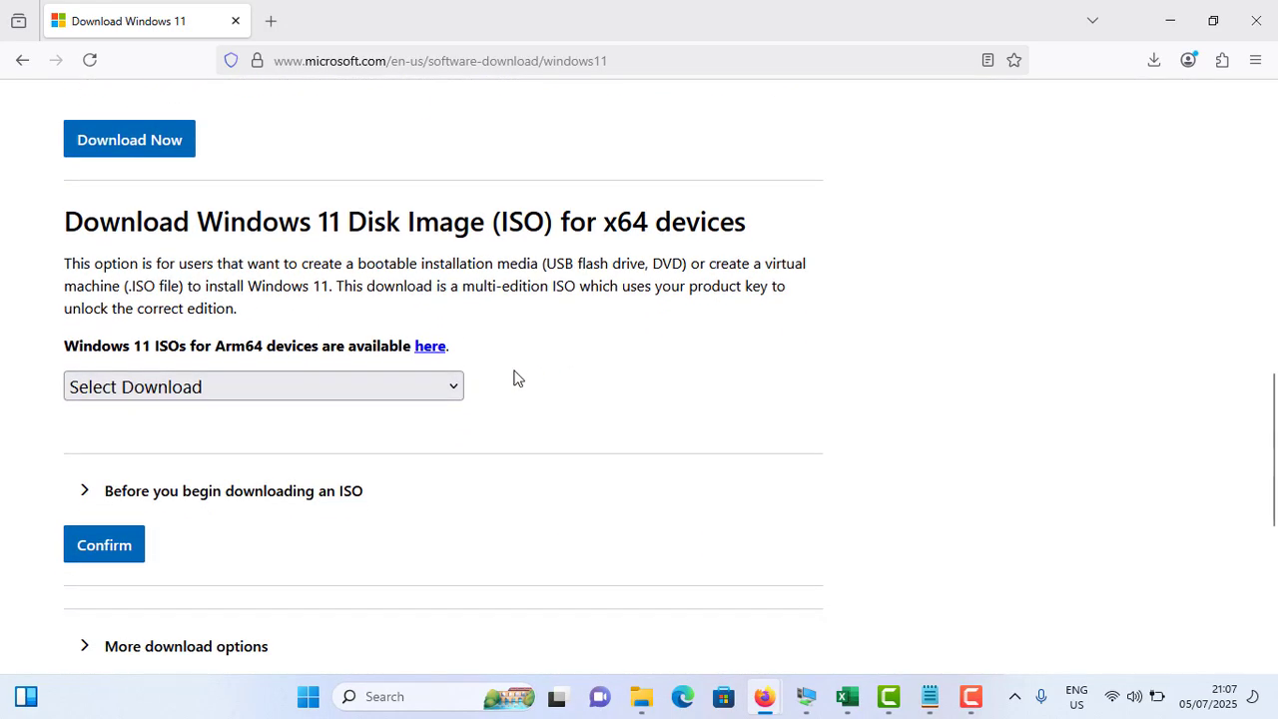
scroll(220, 424, up, 1)
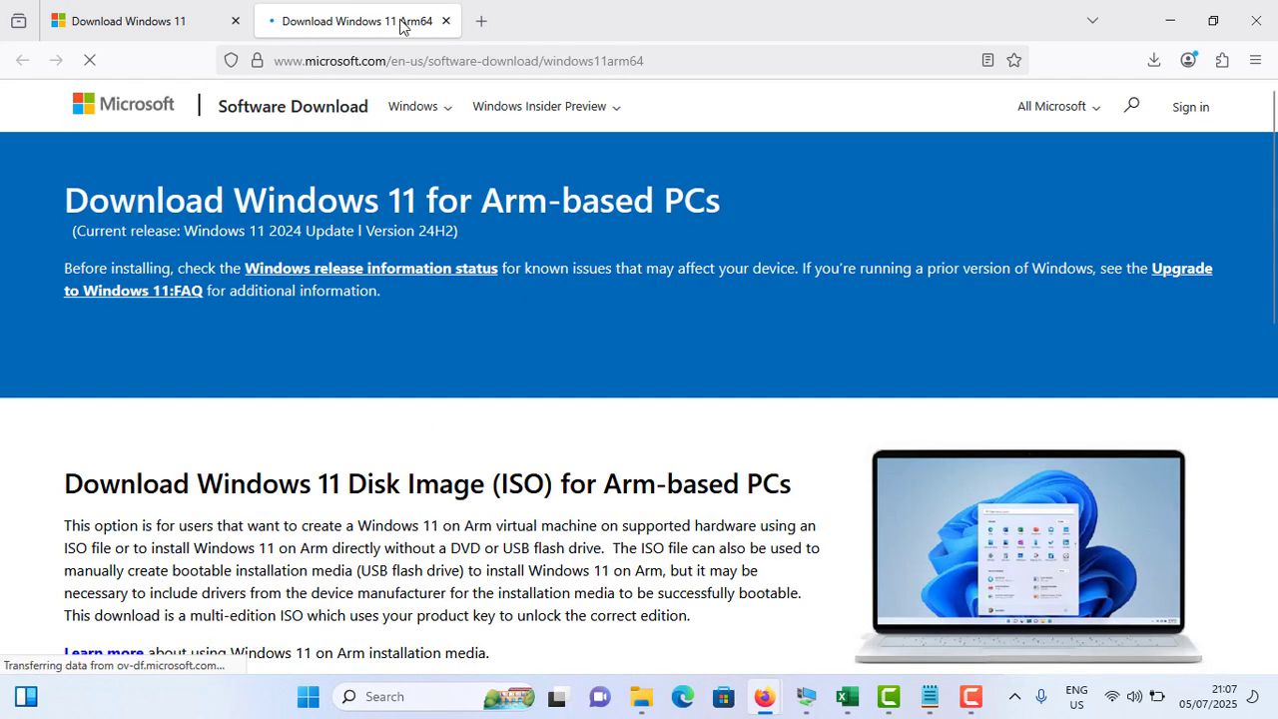
Select 'Windows 11 (multi-edition ISO for Arm64)' and expand 'Before you begin'.
scroll(320, 351, down, 3)
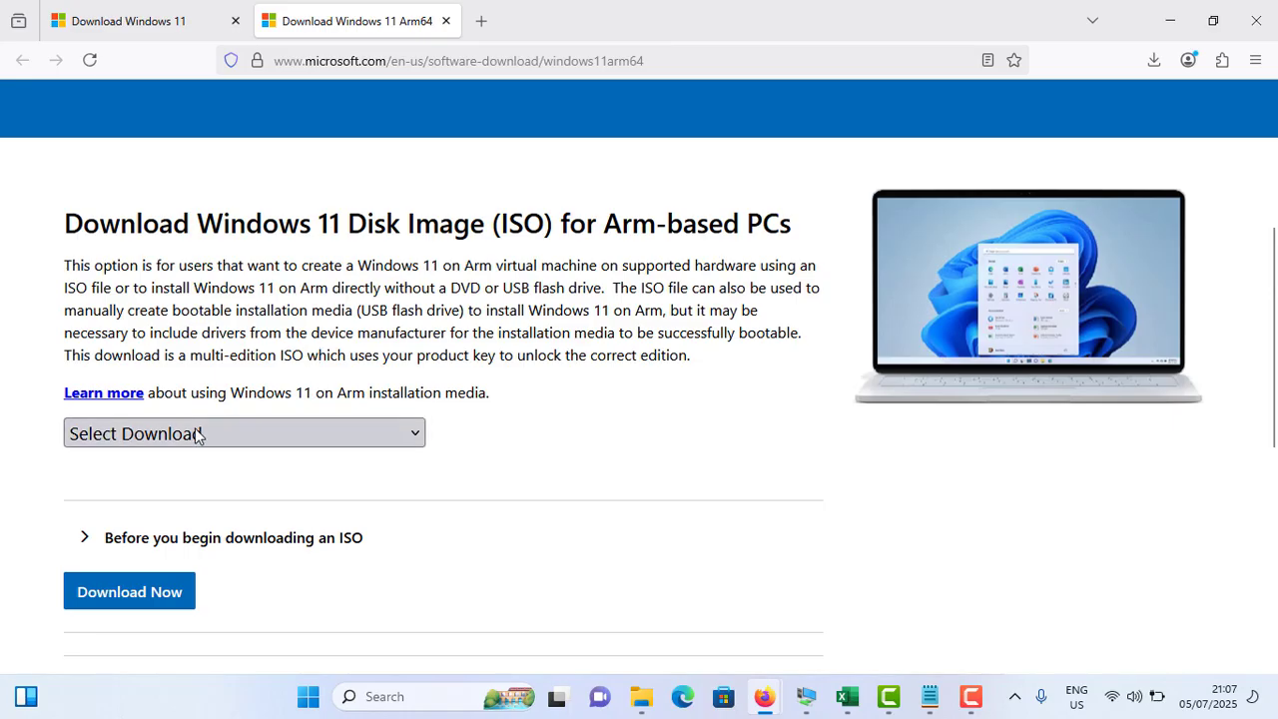
click(196, 435)
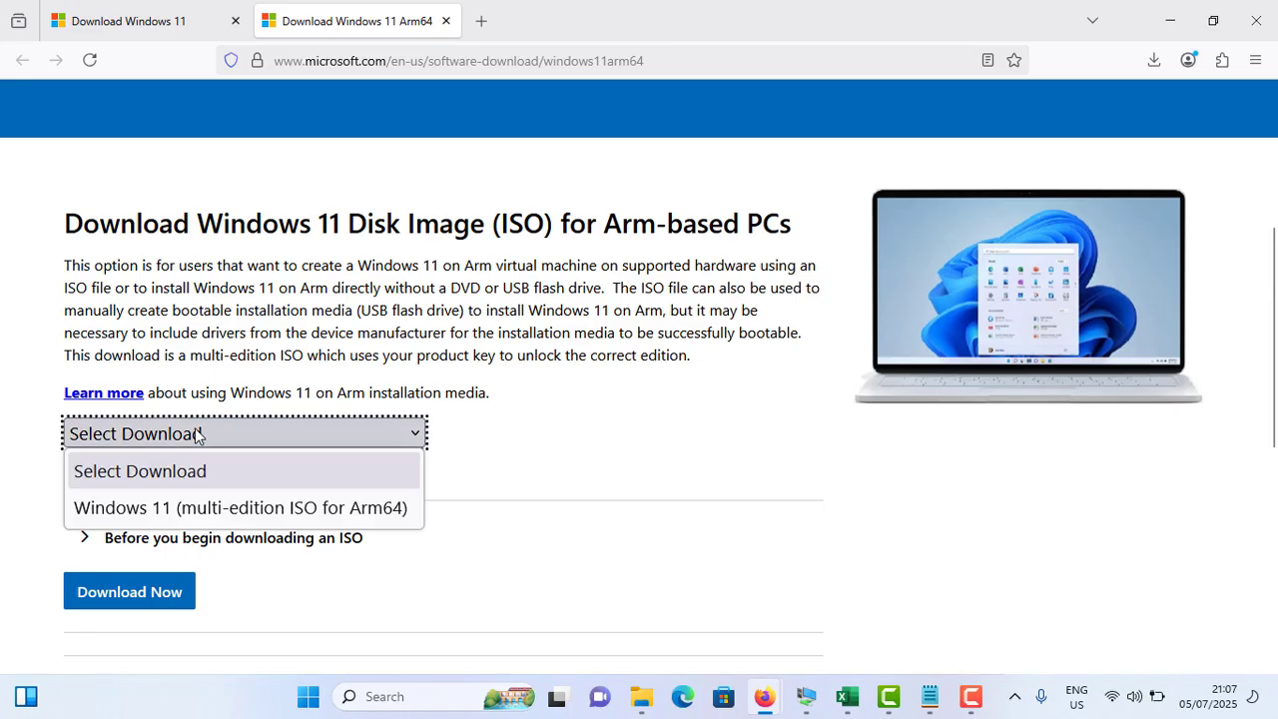
click(186, 512)
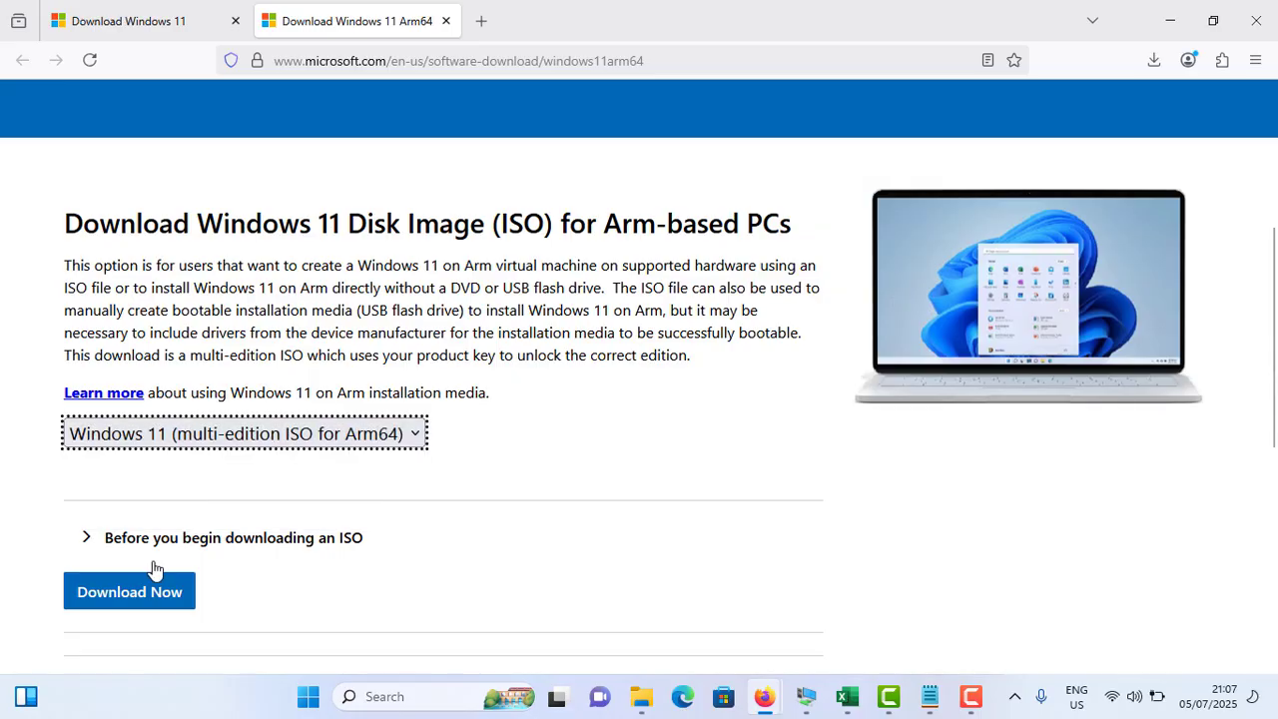
click(102, 543)
Scroll down and submit the Arm64 ISO download request with Download Now.
scroll(116, 529, down, 2)
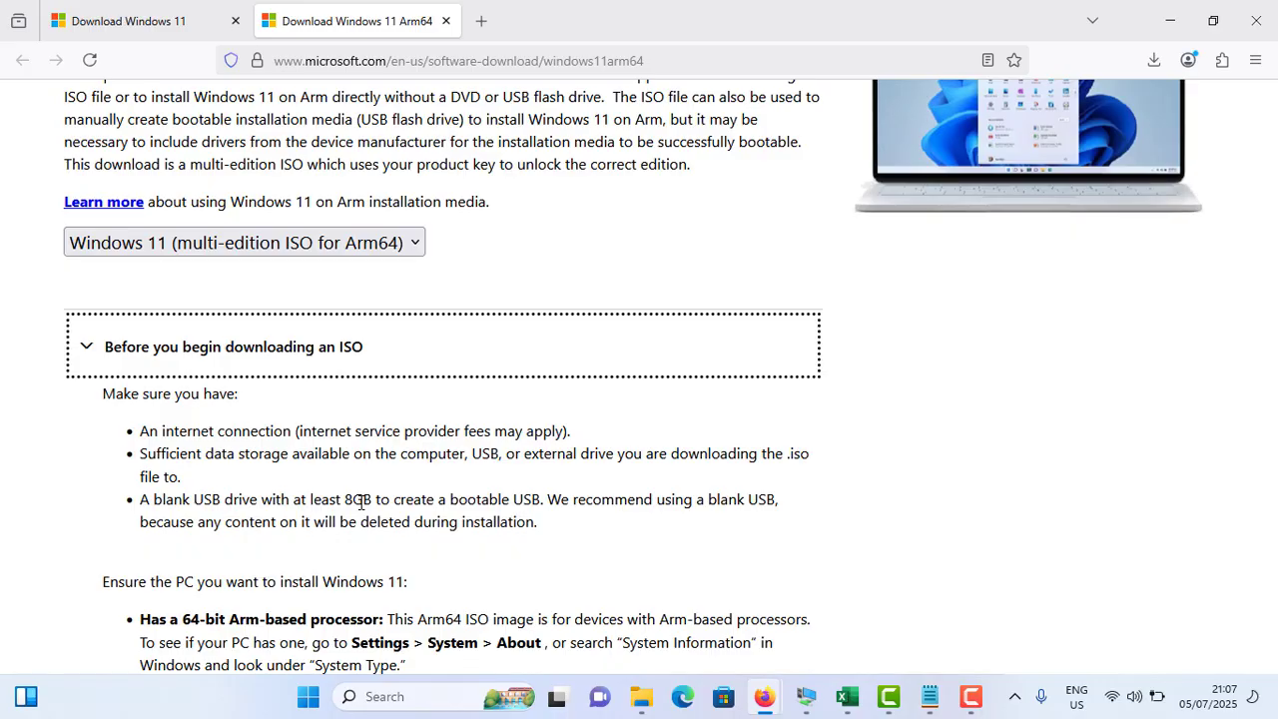
scroll(360, 502, down, 2)
scroll(360, 509, down, 4)
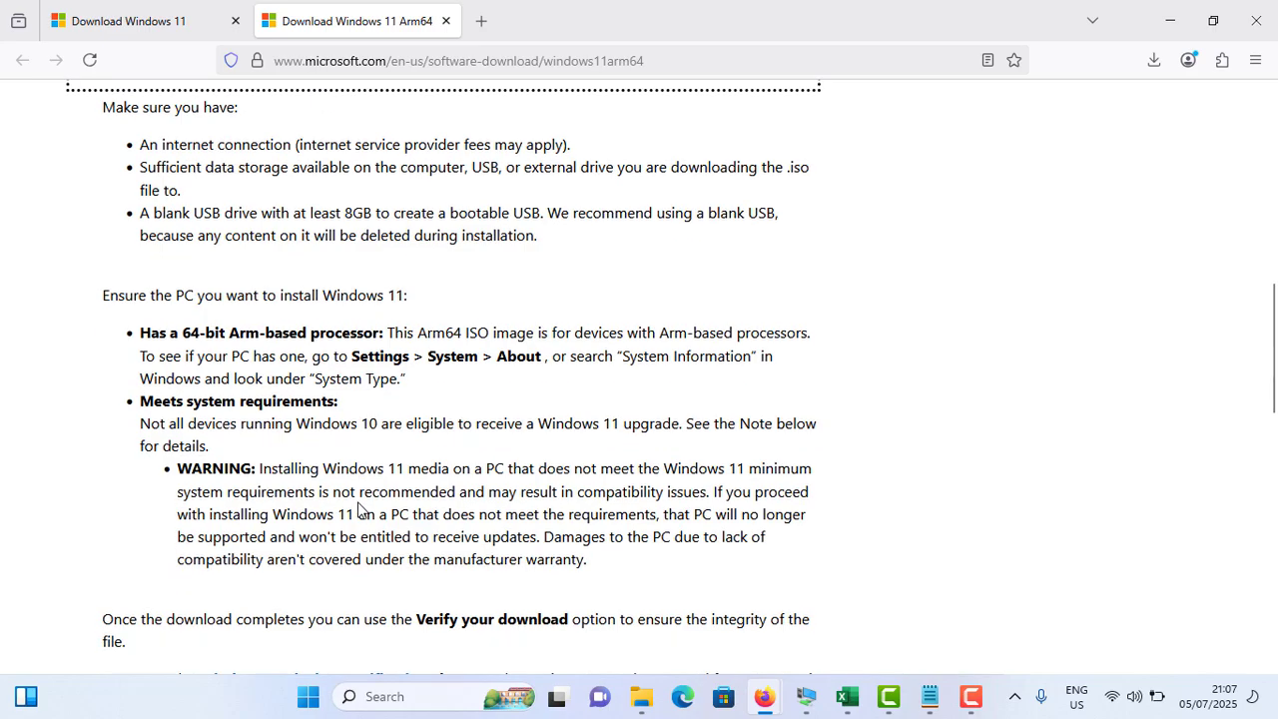
scroll(360, 509, down, 8)
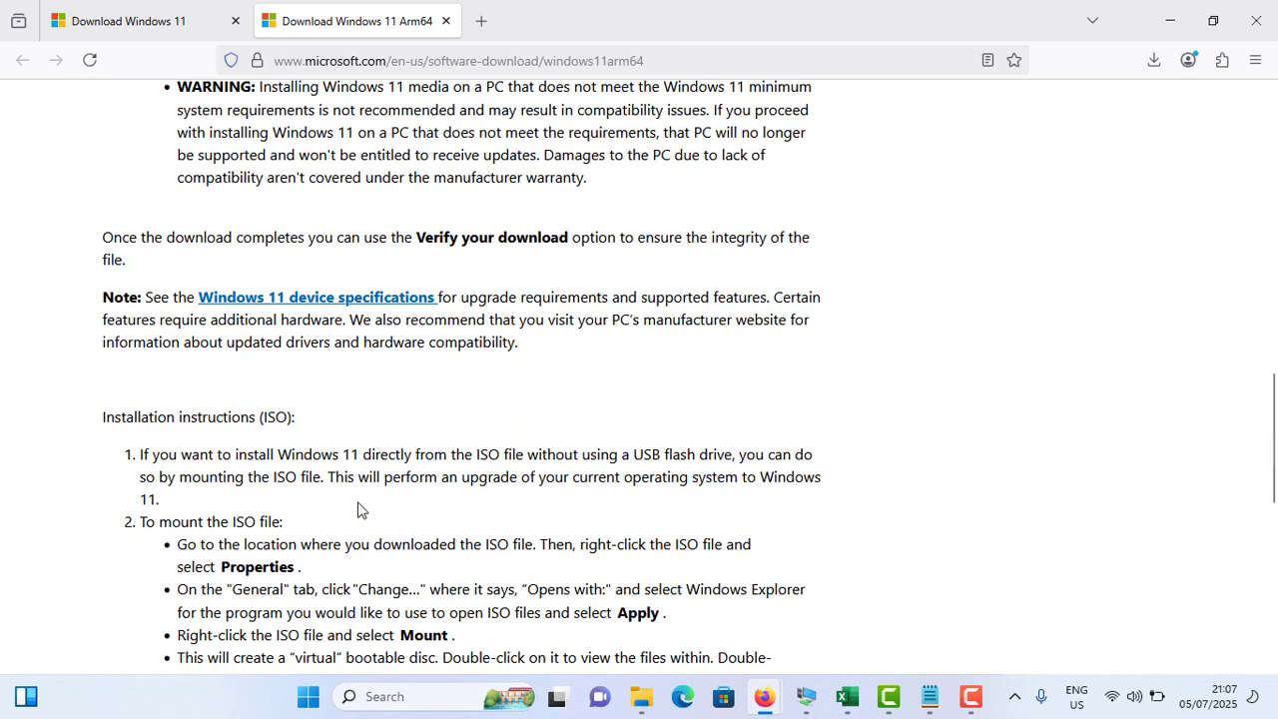
scroll(360, 510, down, 7)
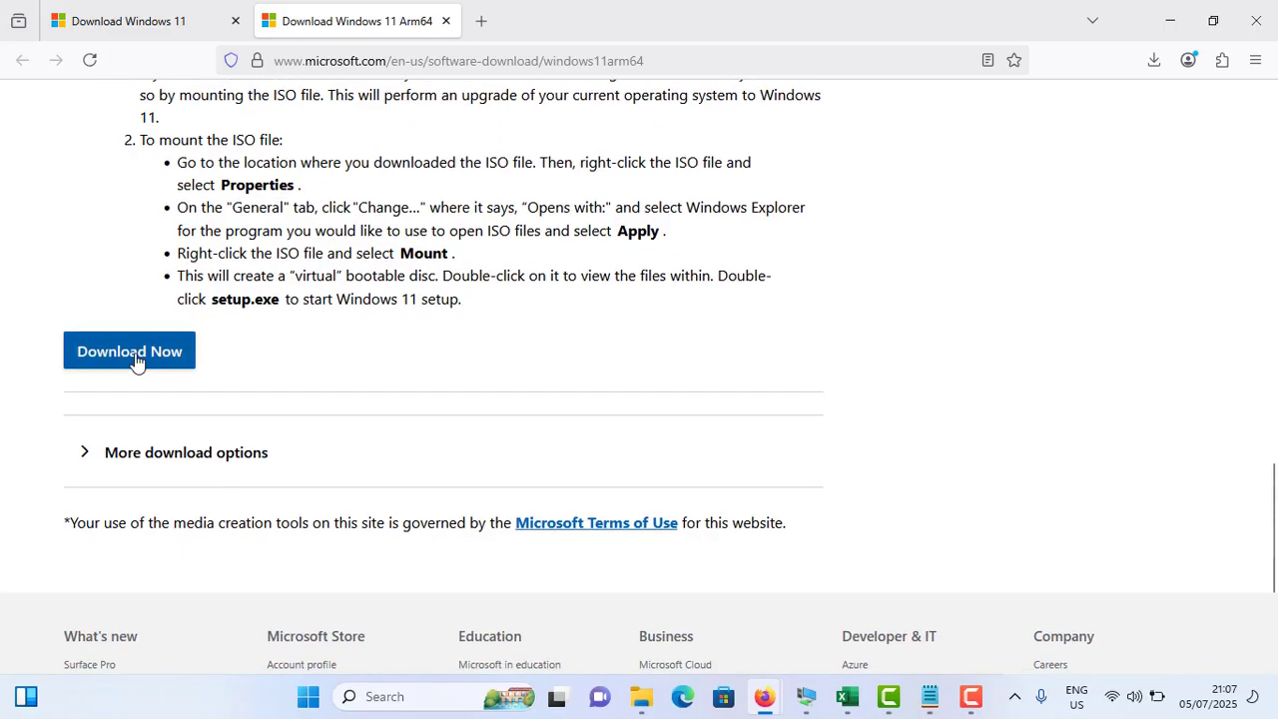
click(129, 352)
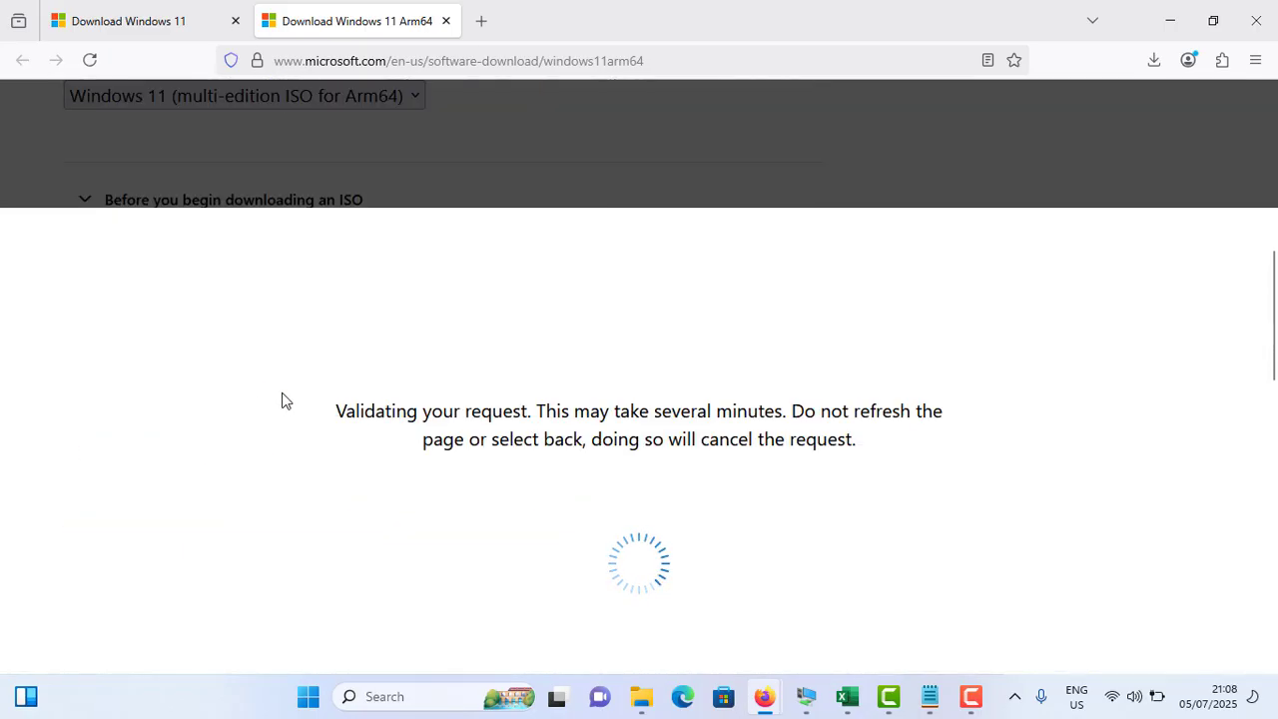
Choose English (United States) as the product language and confirm it.
click(150, 379)
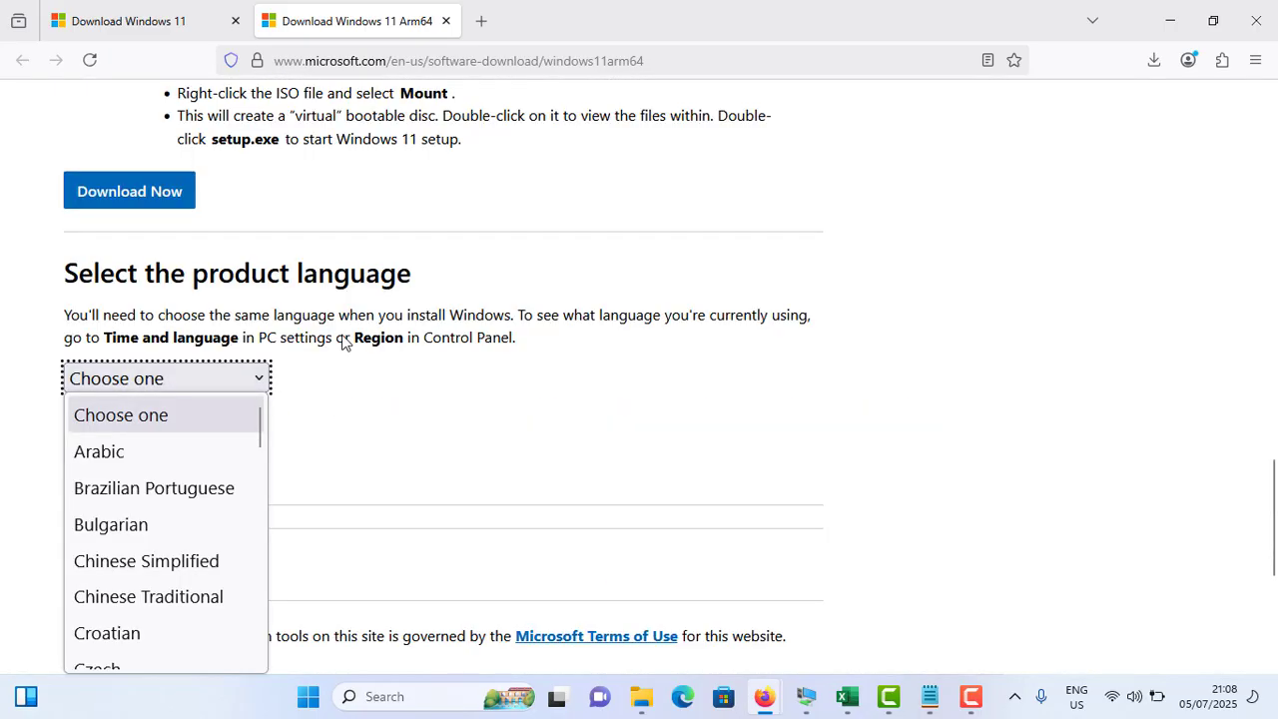
scroll(137, 502, down, 5)
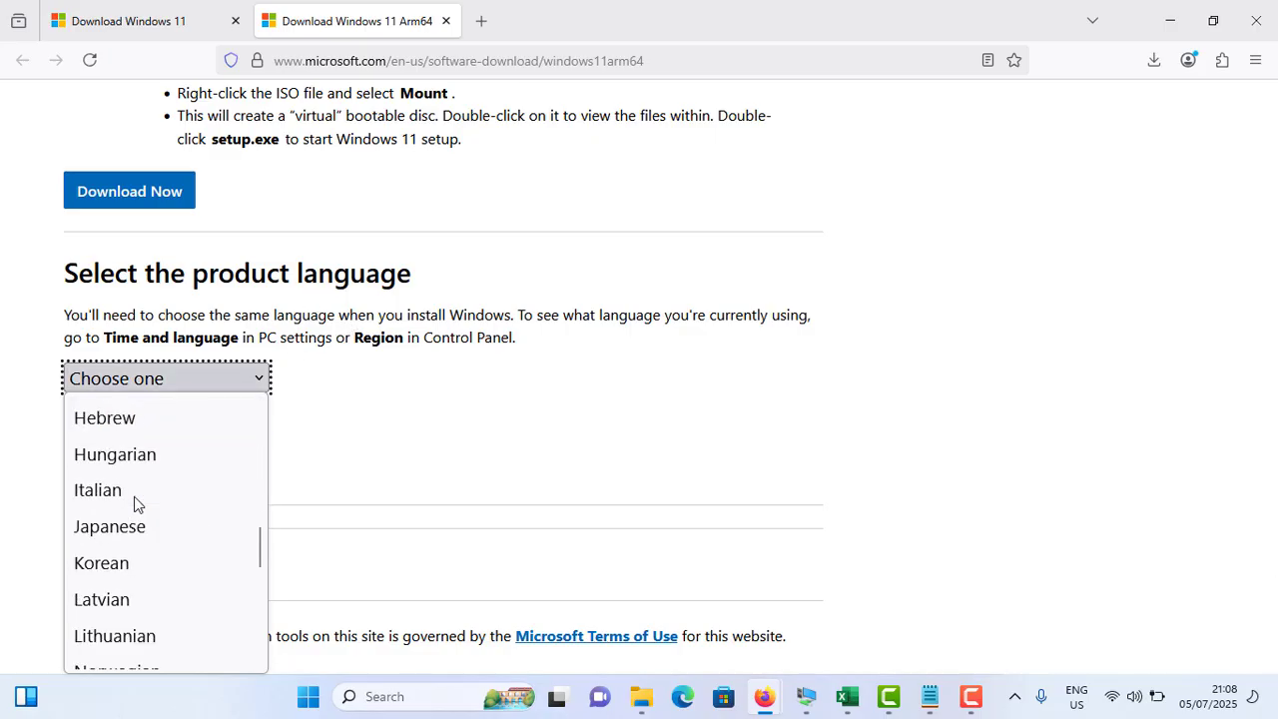
scroll(137, 502, up, 2)
scroll(137, 504, down, 6)
scroll(135, 505, up, 7)
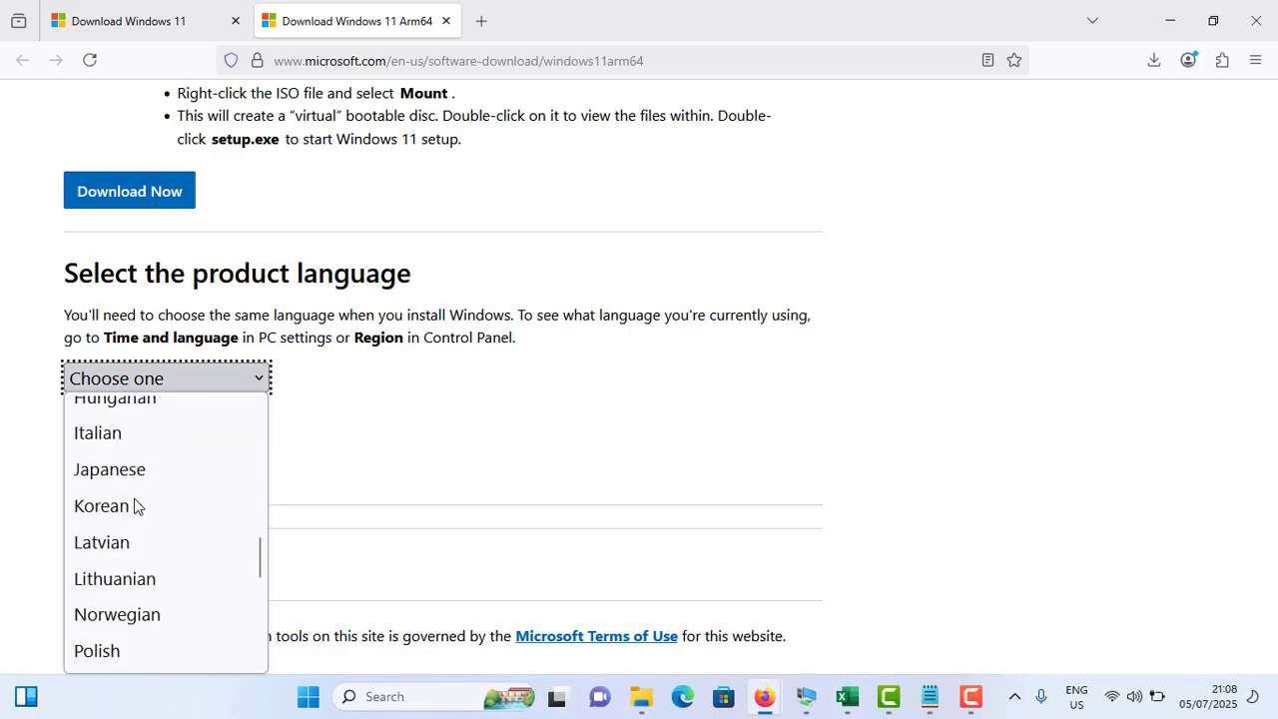
click(165, 503)
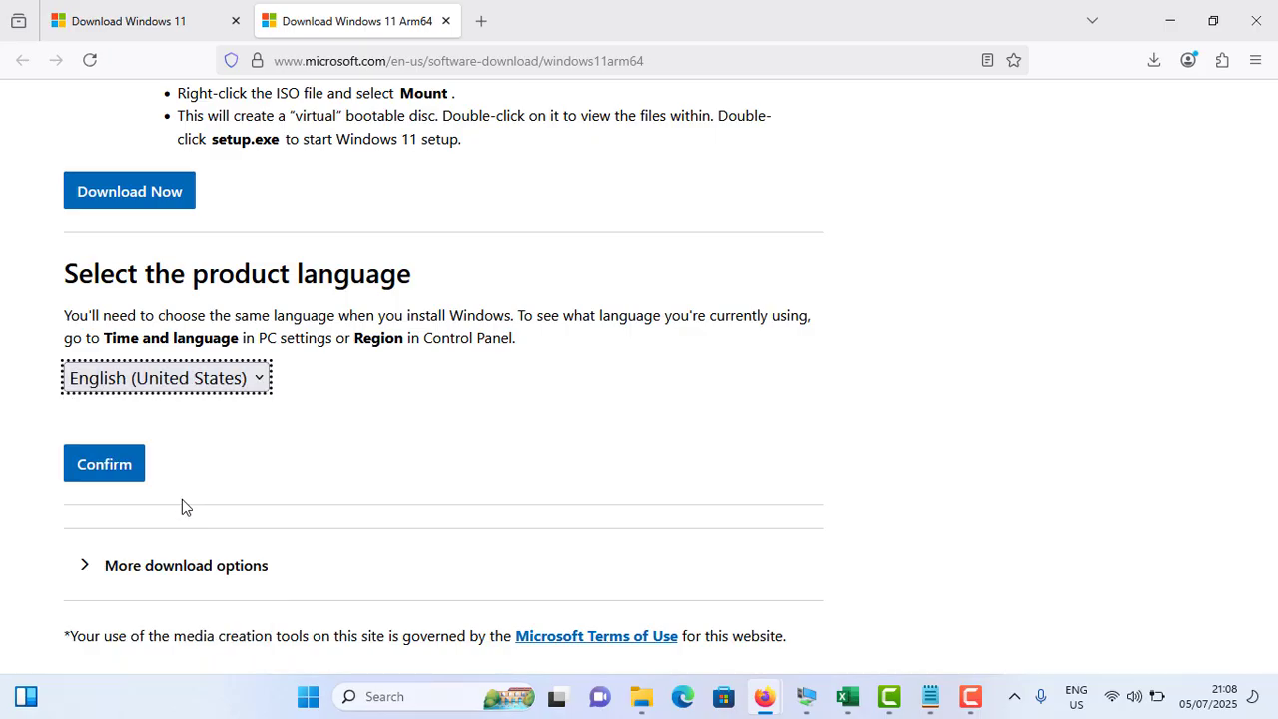
click(131, 462)
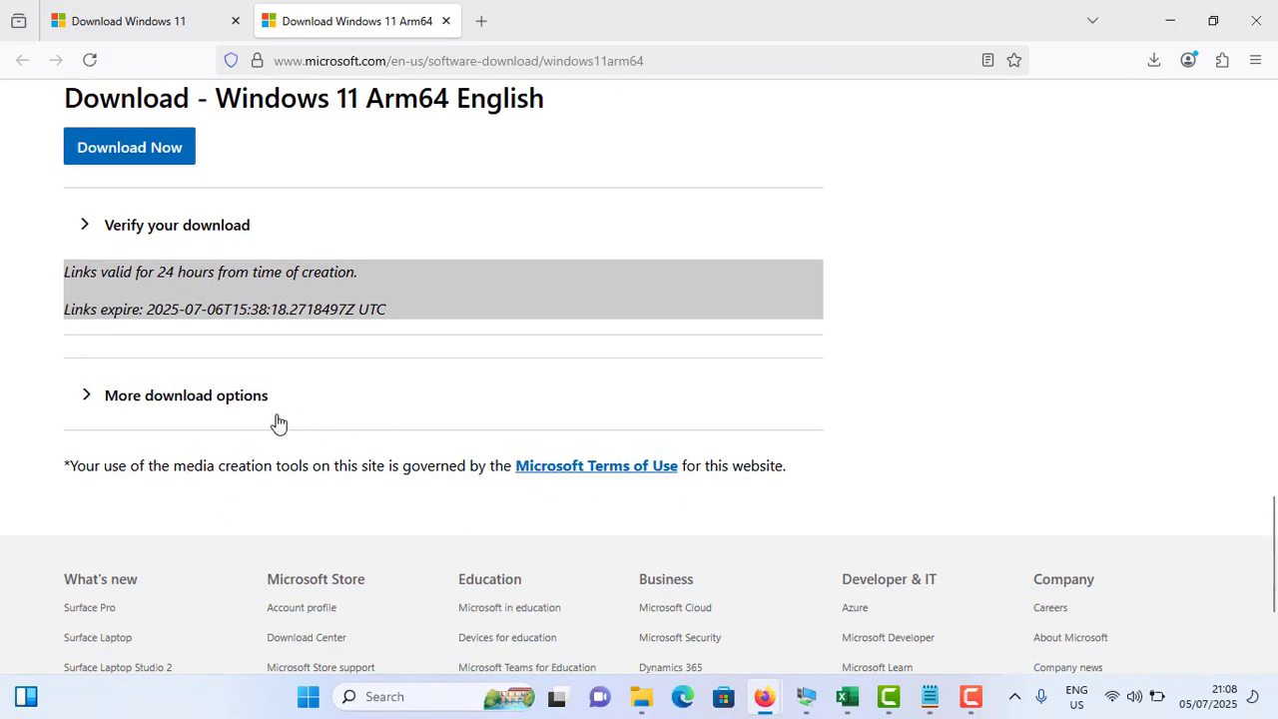
Start downloading Win11_24H2_English_Arm64.iso and dismiss the downloads list.
scroll(276, 420, up, 2)
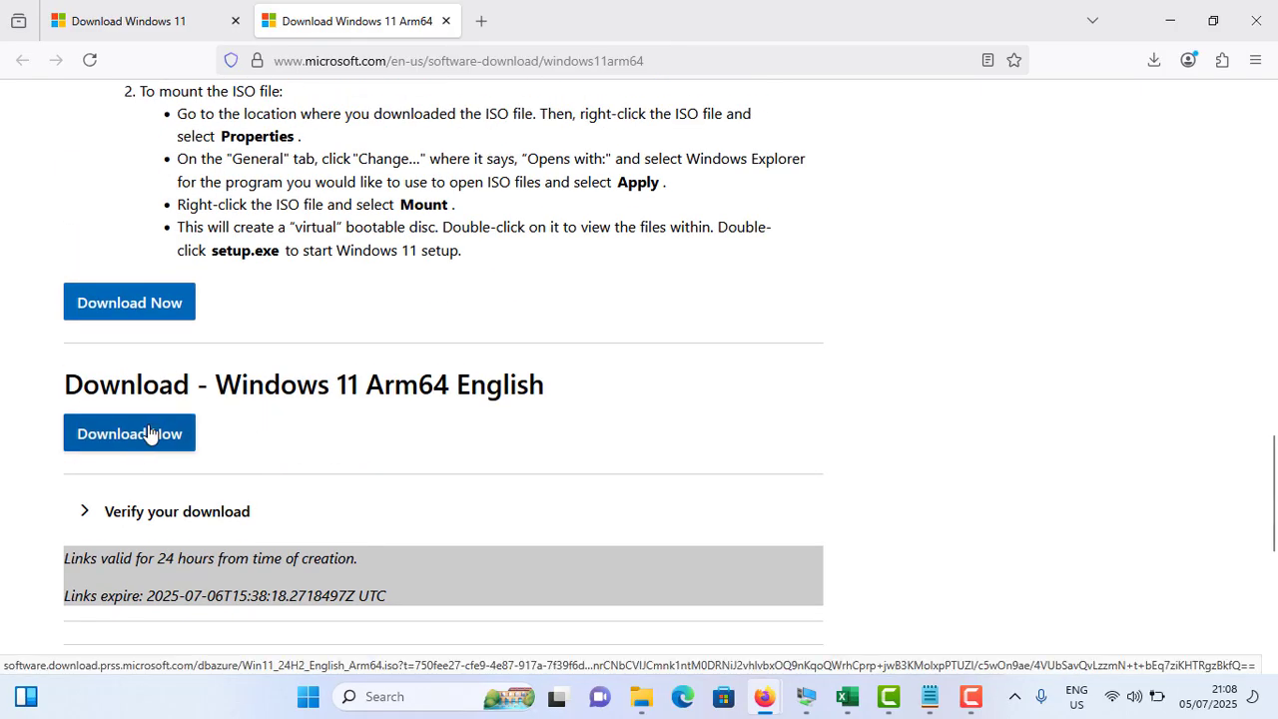
click(155, 440)
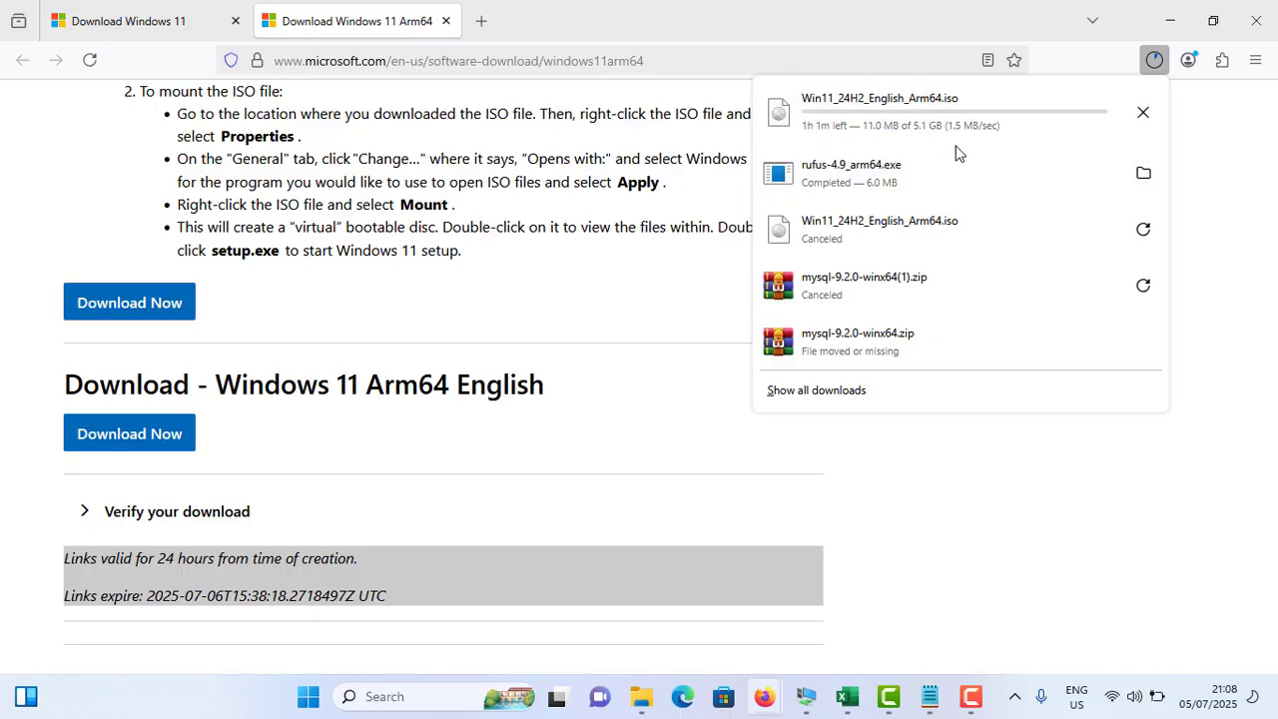
key(Escape)
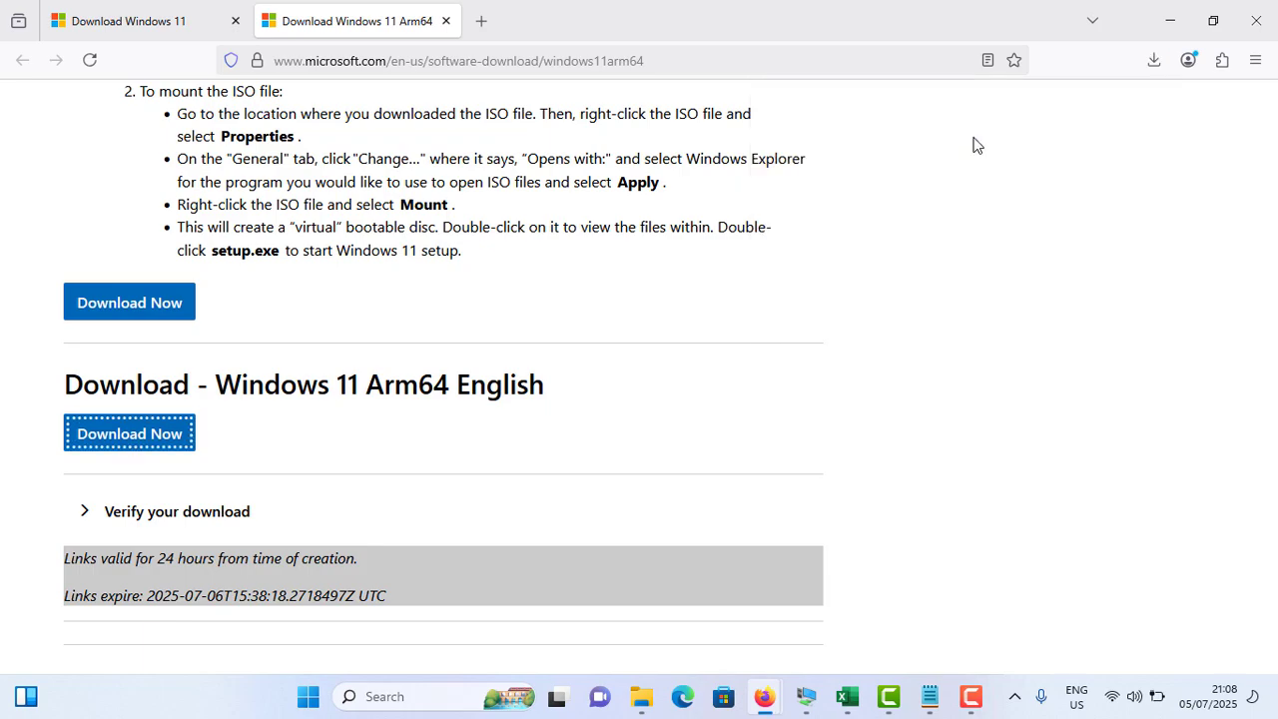
Search 'rufus download' in a new tab and scroll rufus.ie to the Latest releases table.
click(481, 21)
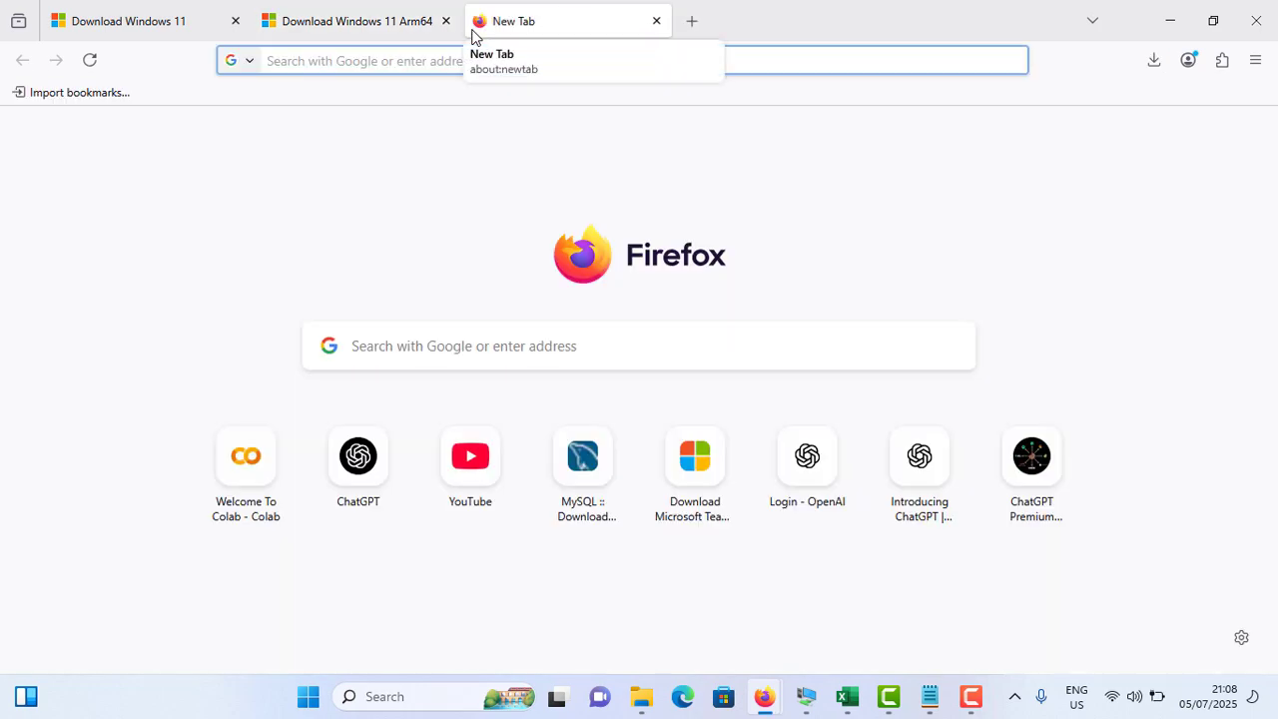
text(rufus do)
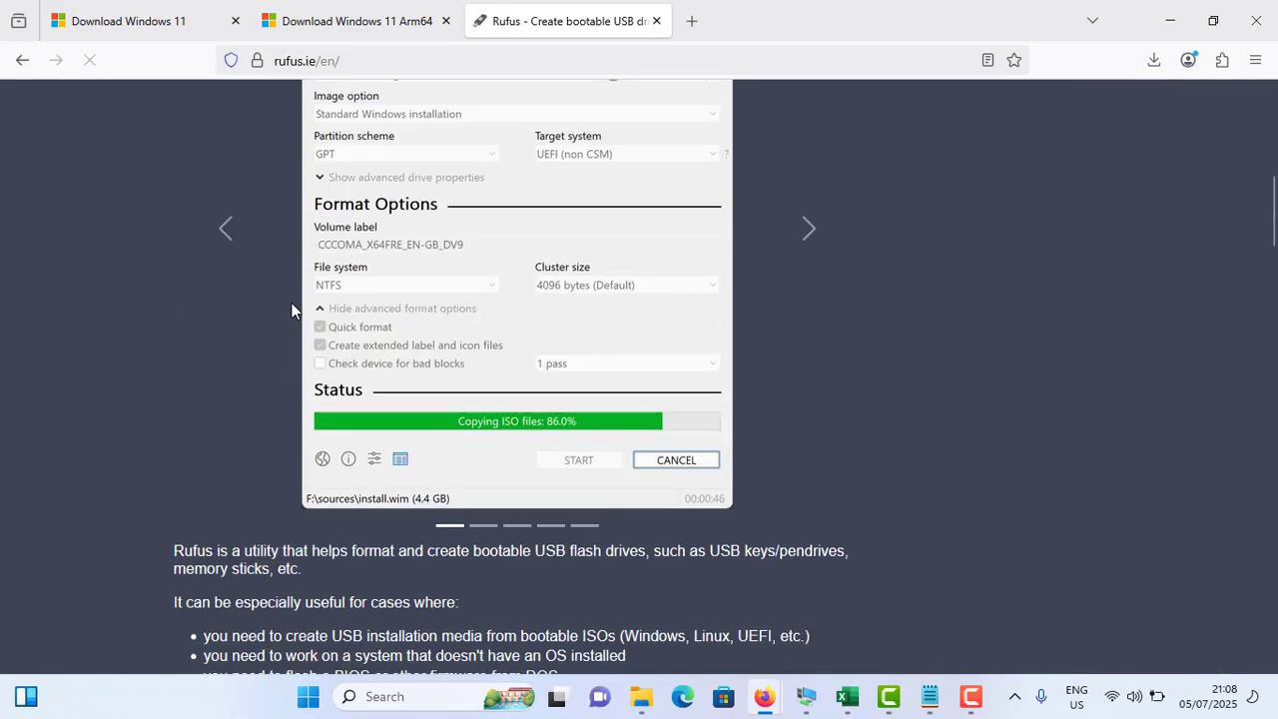
scroll(261, 332, up, 3)
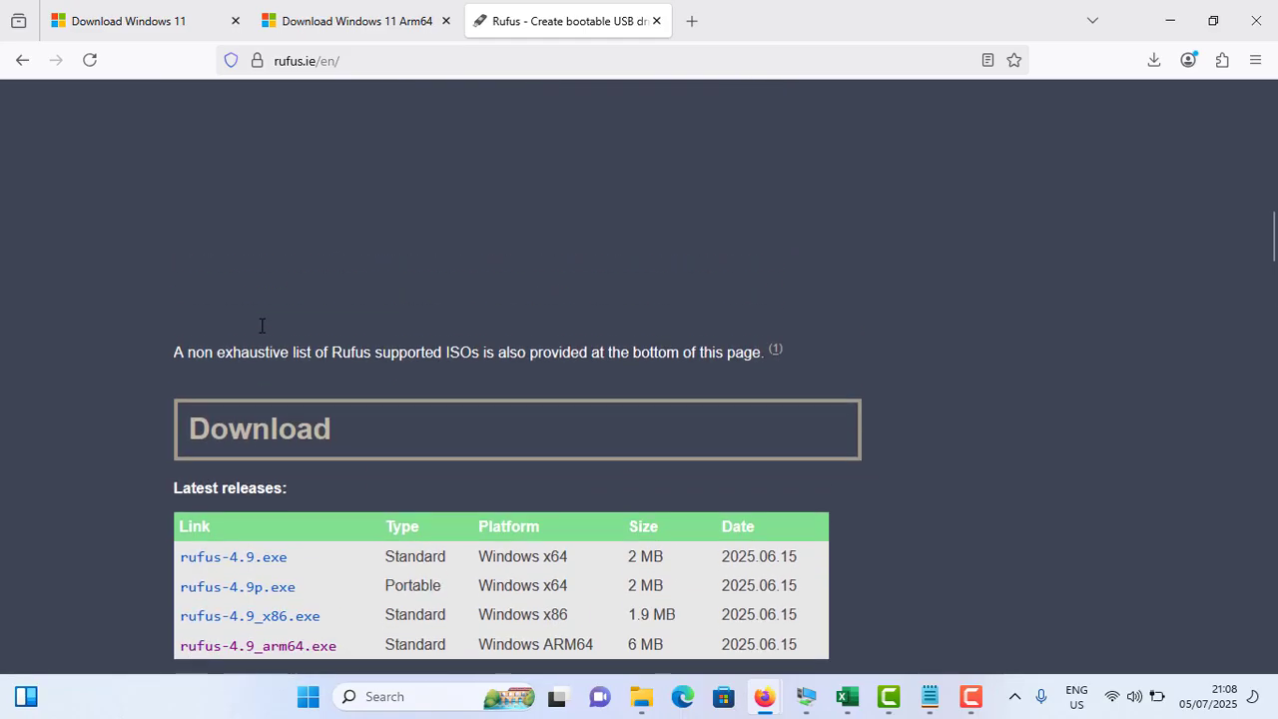
scroll(261, 332, down, 1)
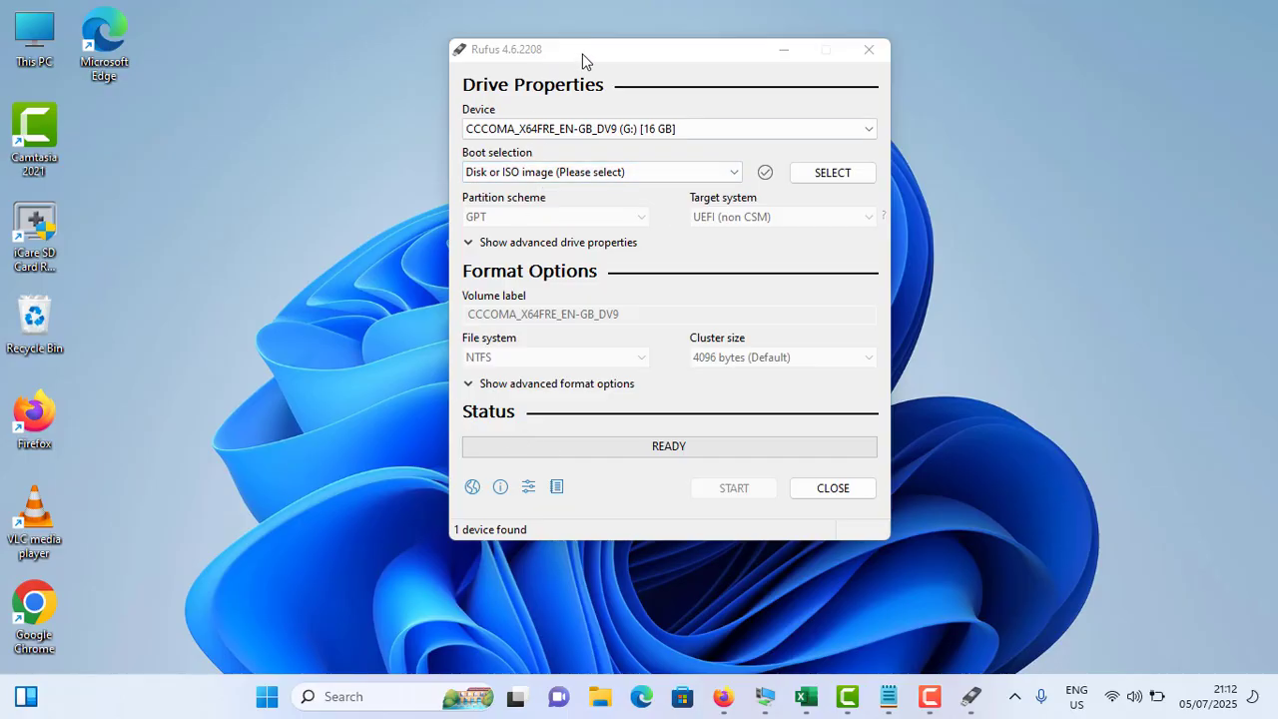
Bring Rufus forward, keep the 16 GB USB drive, and choose Win11_EnglishInternational_x64.iso.
click(585, 62)
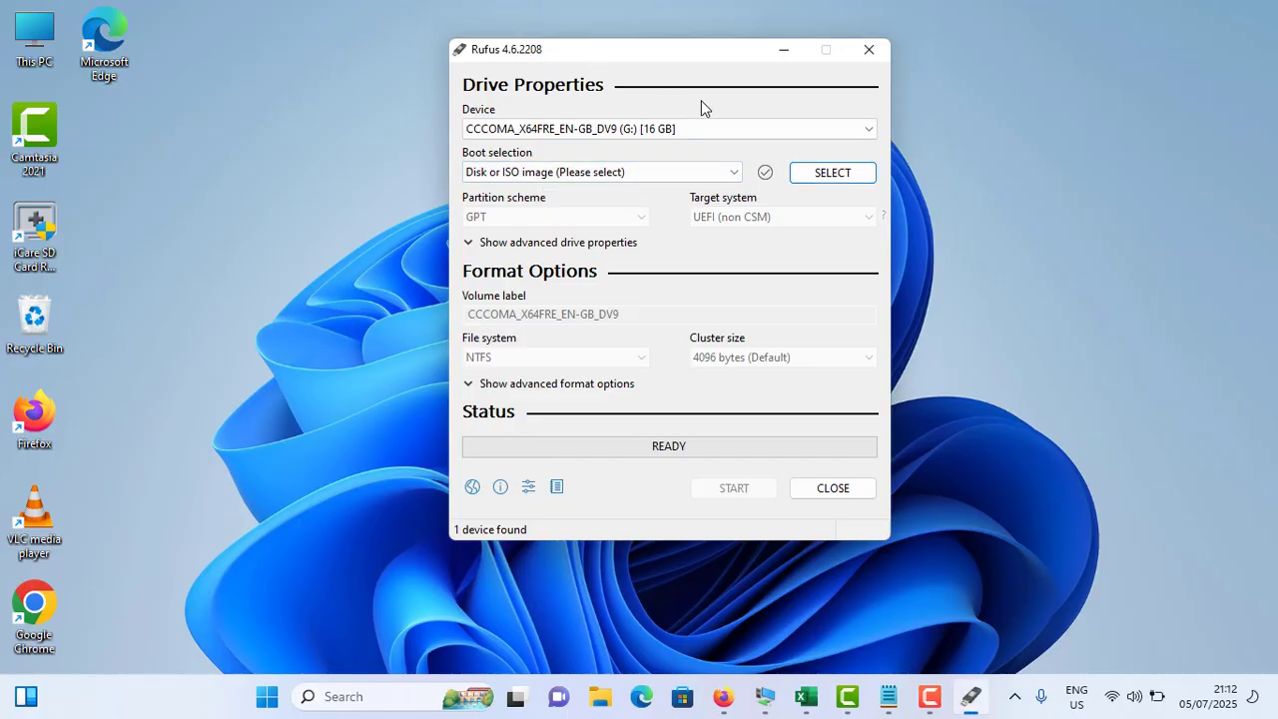
drag(627, 57, 752, 84)
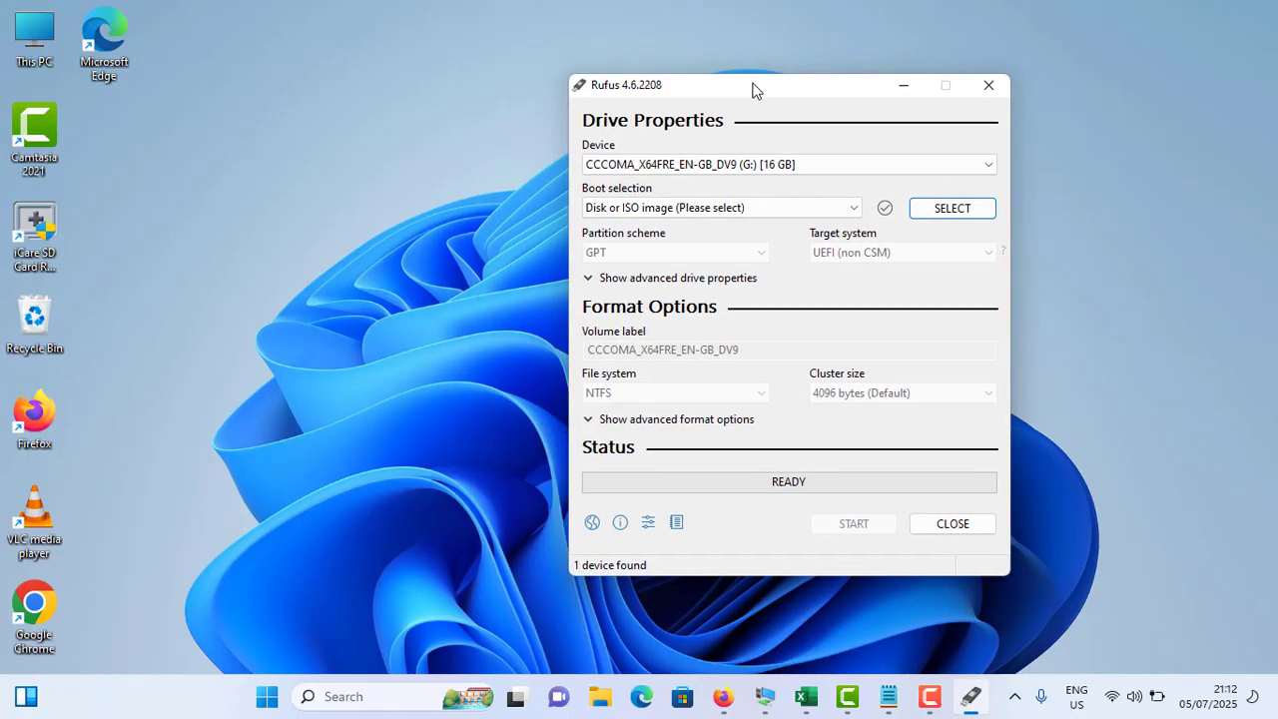
click(787, 164)
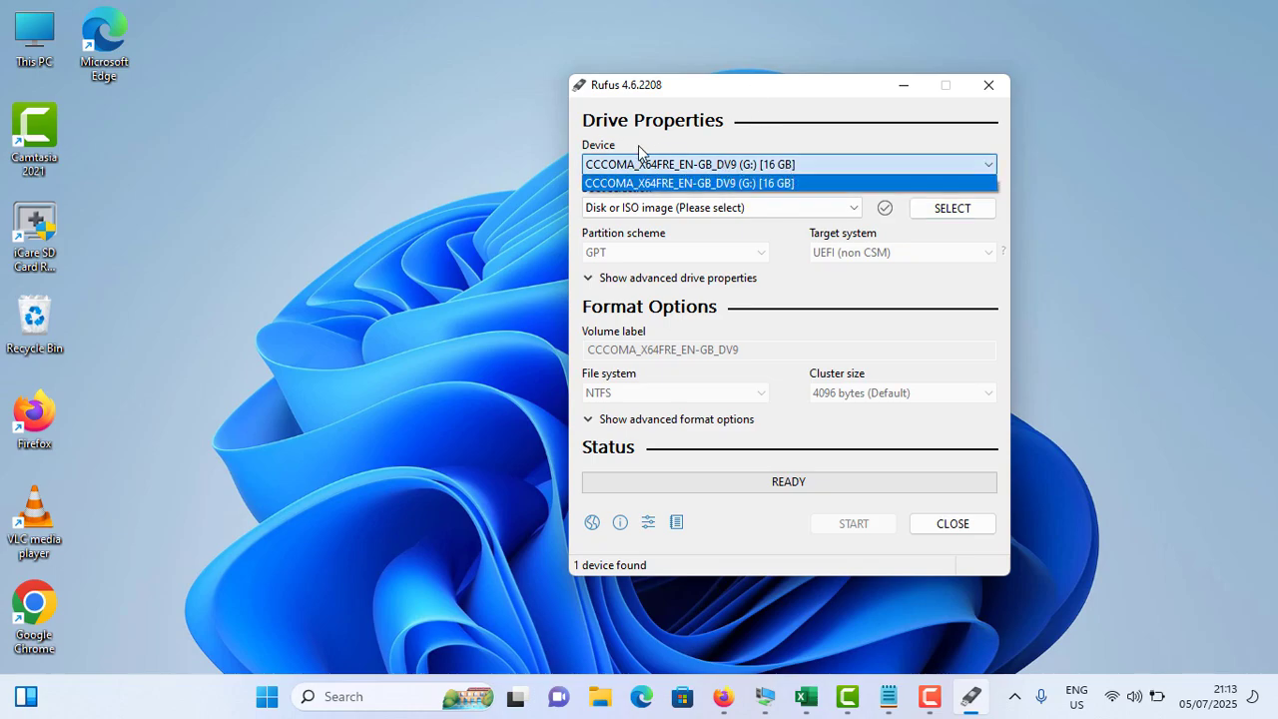
click(688, 165)
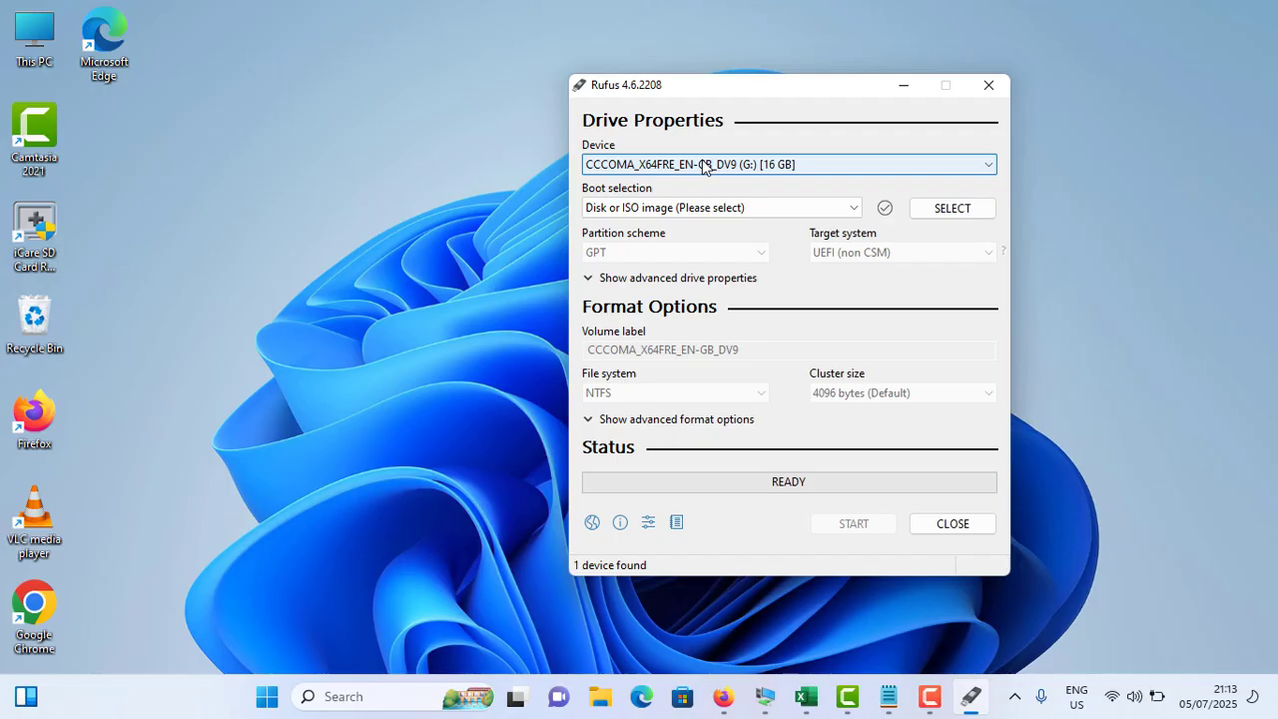
click(934, 212)
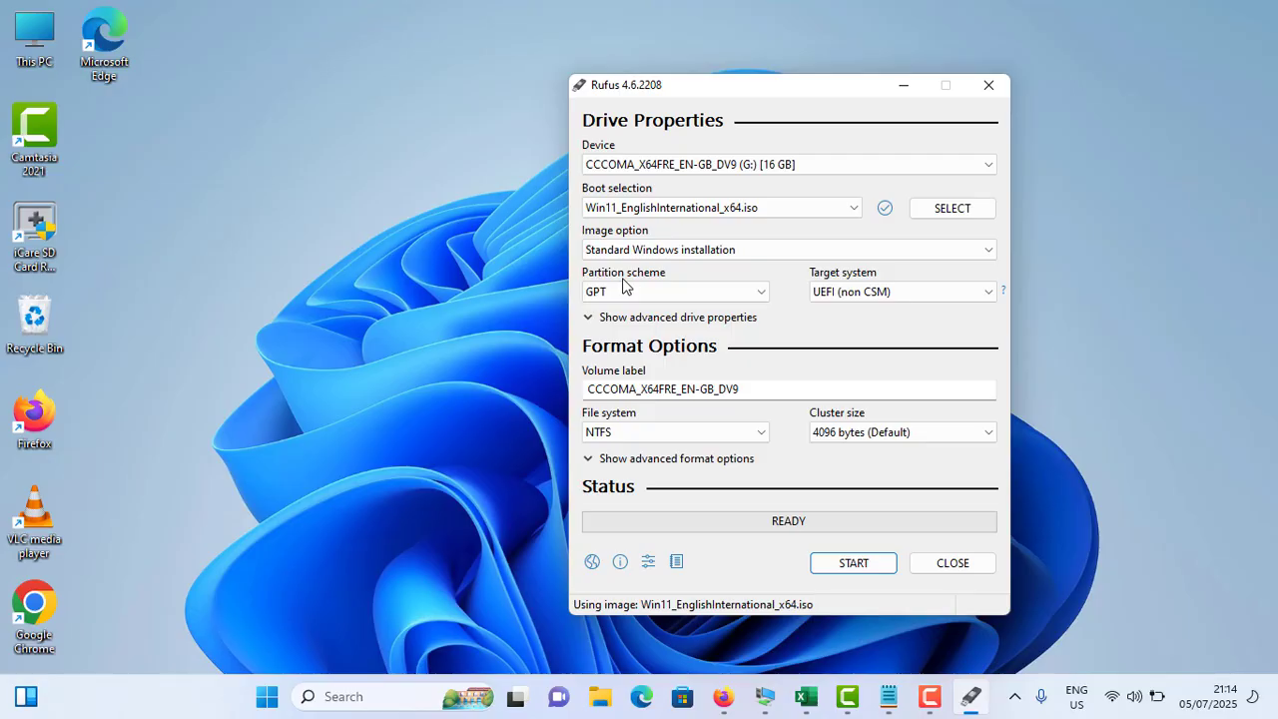
right_click(262, 701)
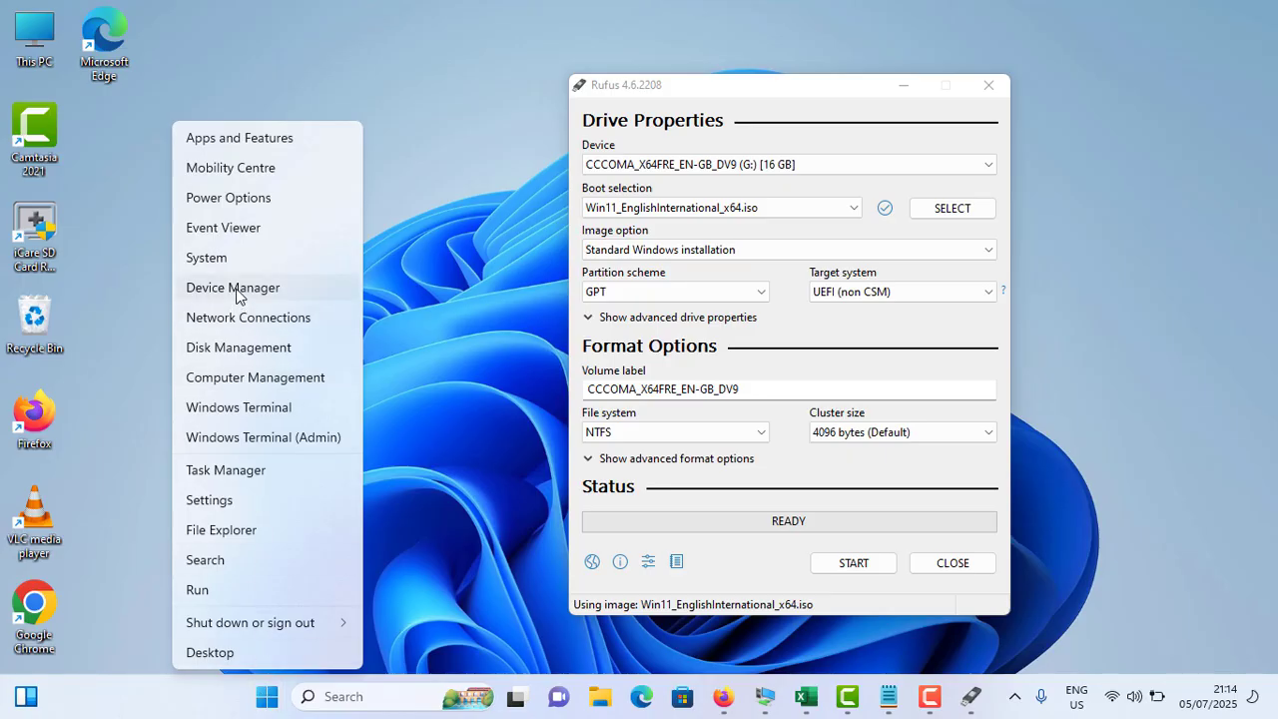
click(240, 350)
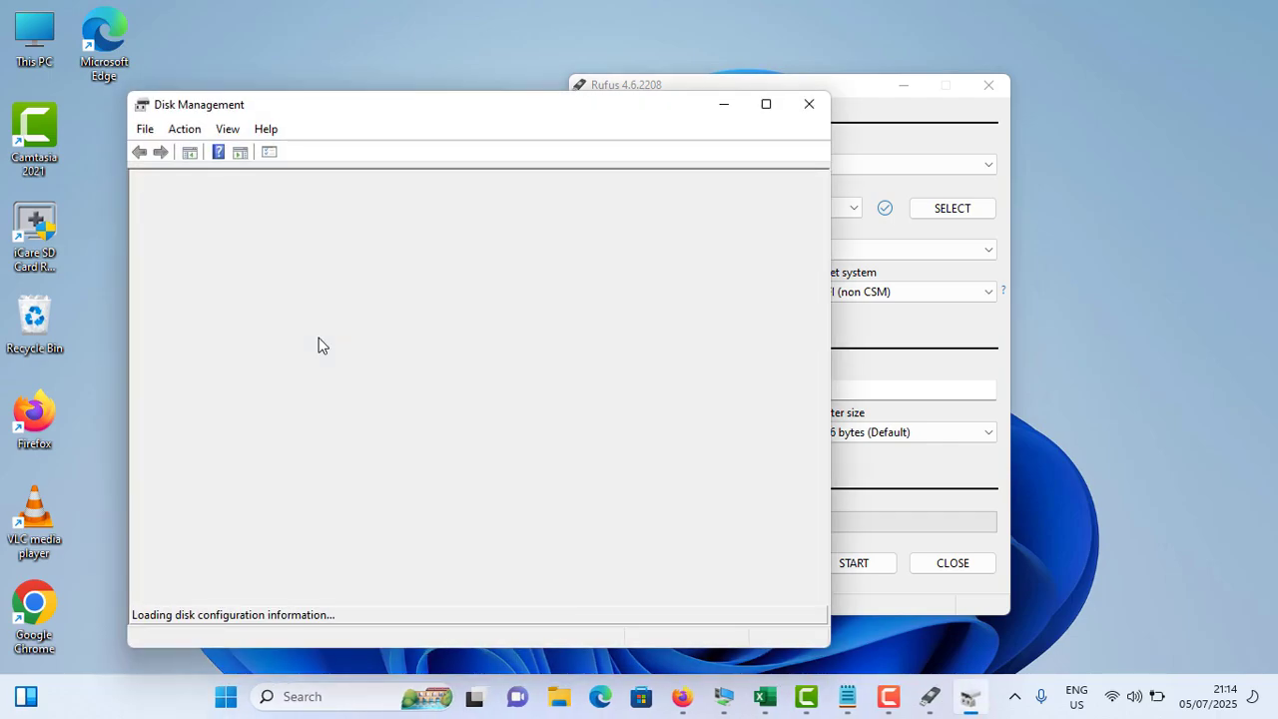
drag(408, 114, 708, 92)
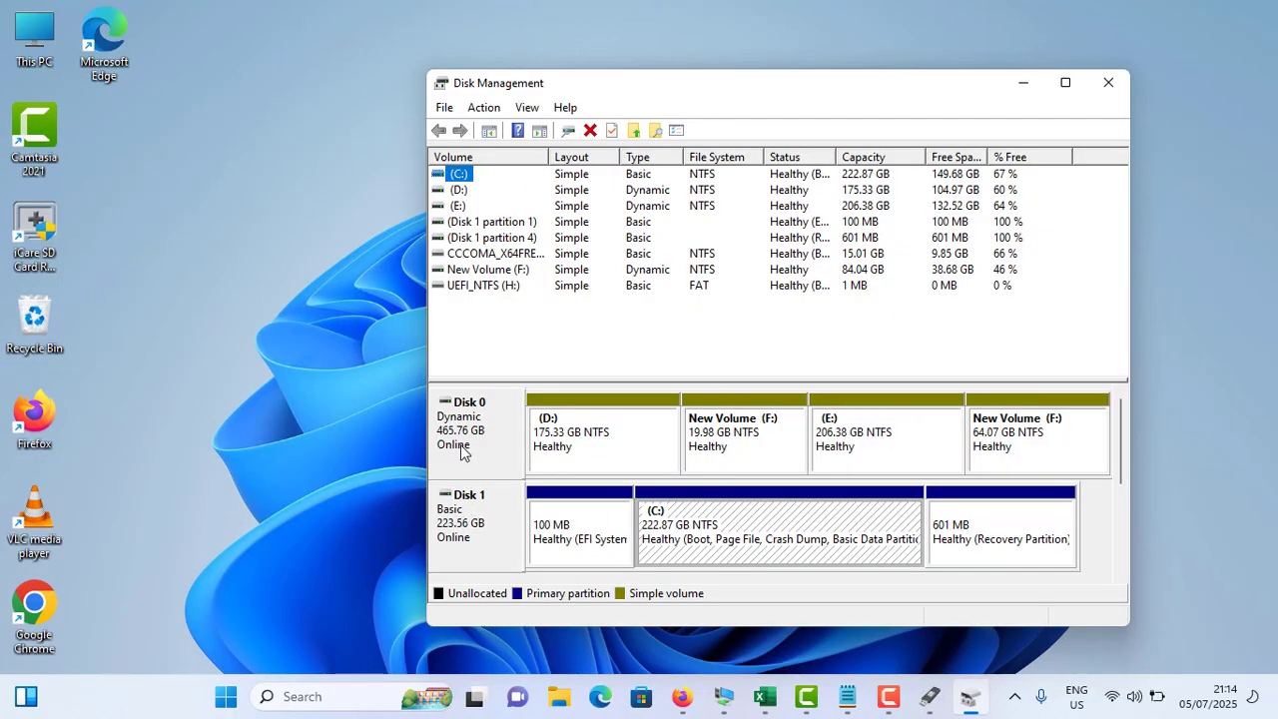
right_click(464, 523)
click(512, 473)
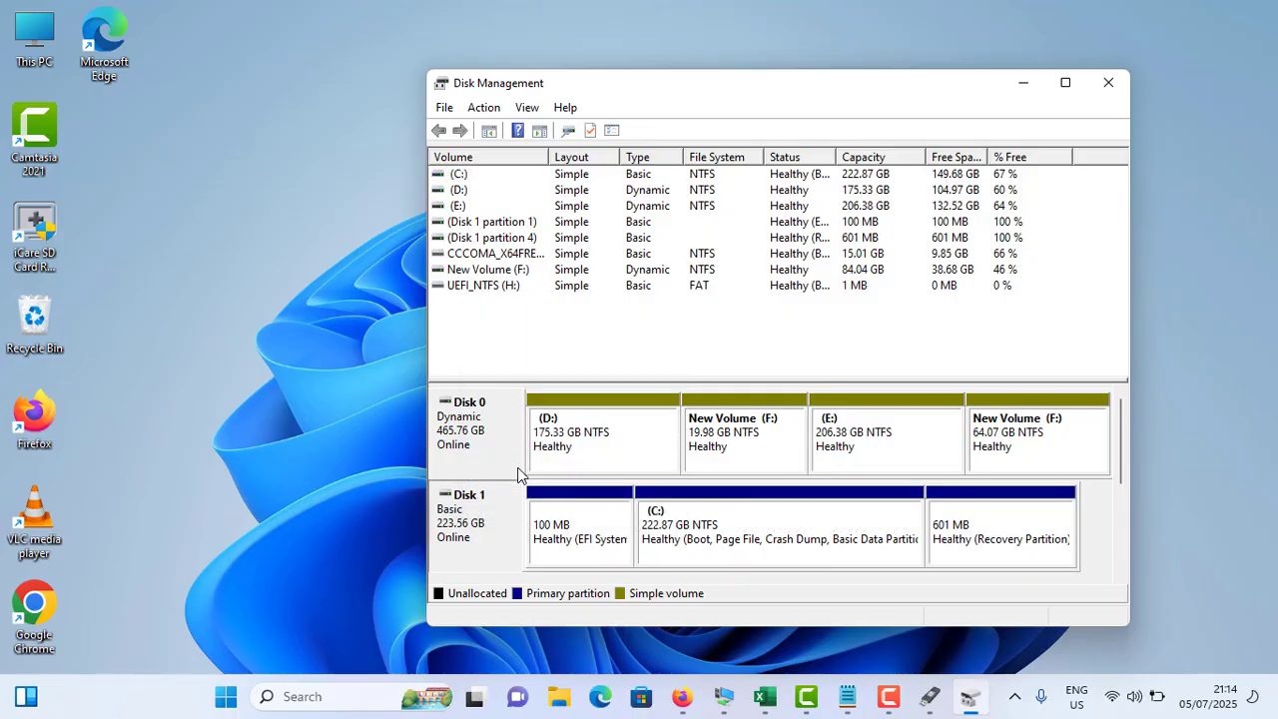
drag(212, 45, 685, 103)
click(676, 121)
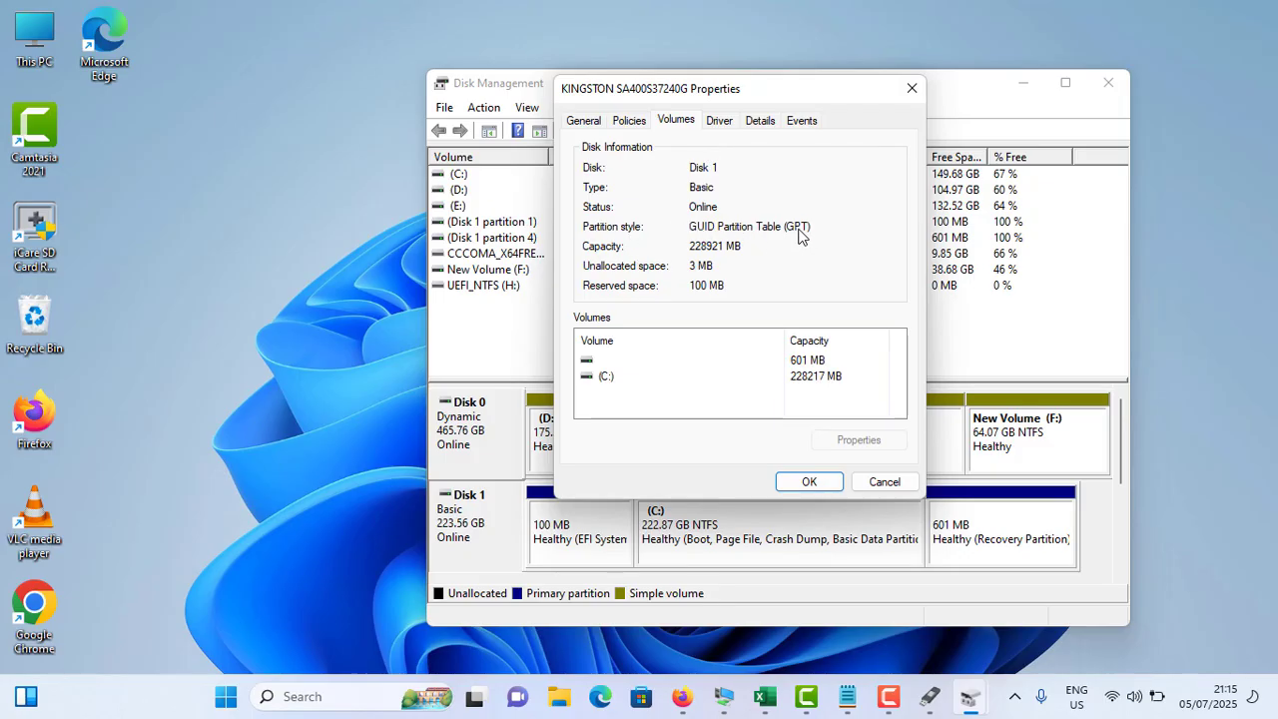
click(884, 481)
click(1108, 83)
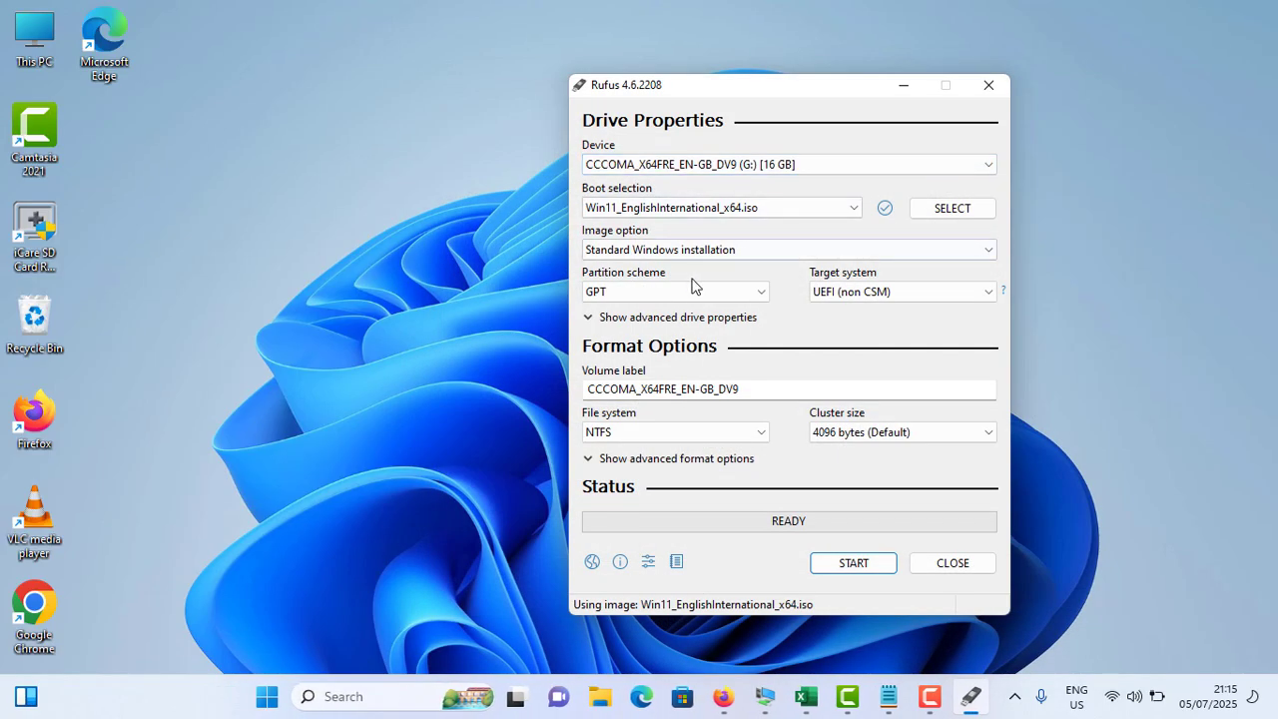
Keep GPT as the Rufus partition scheme.
click(697, 290)
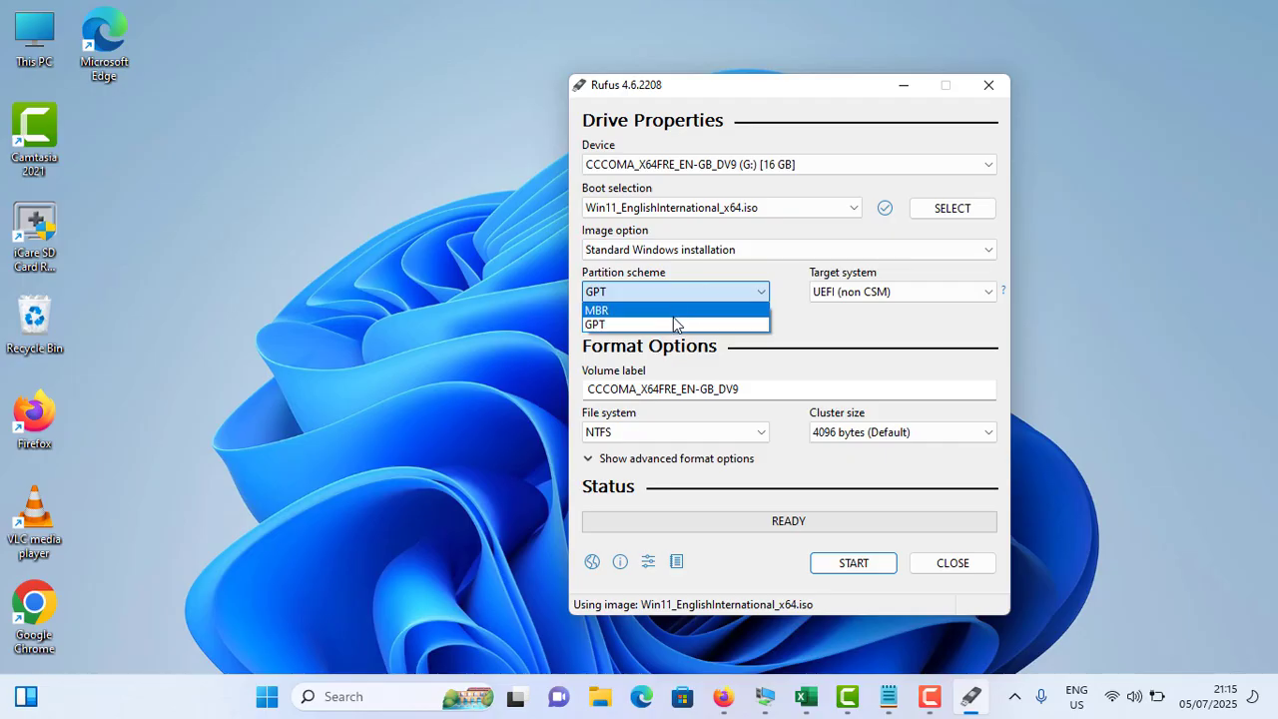
click(683, 326)
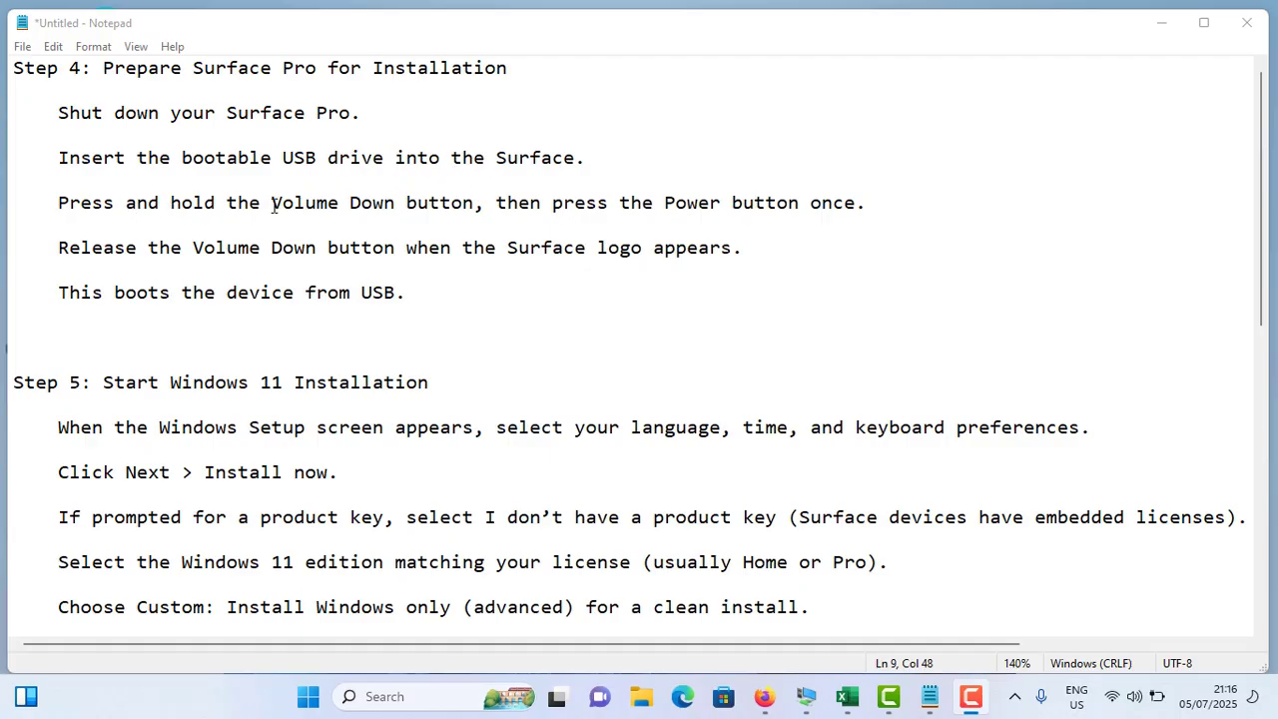
drag(305, 206, 475, 204)
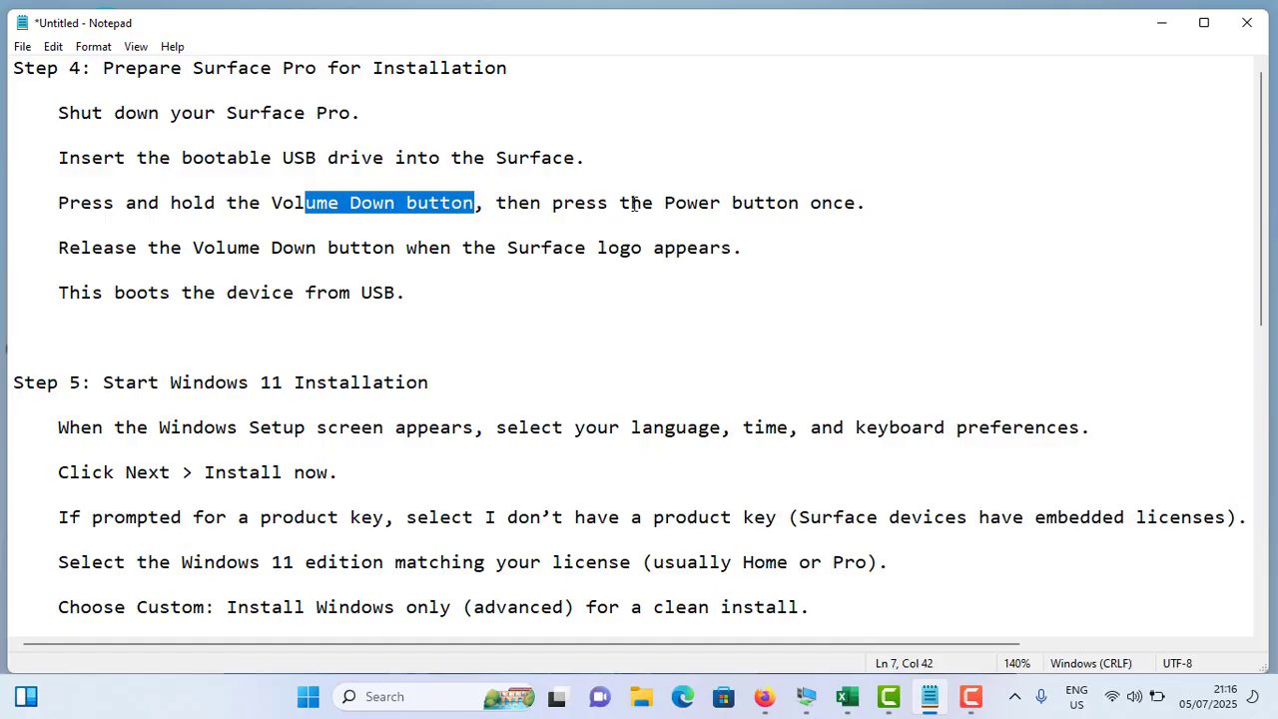
drag(698, 204, 850, 210)
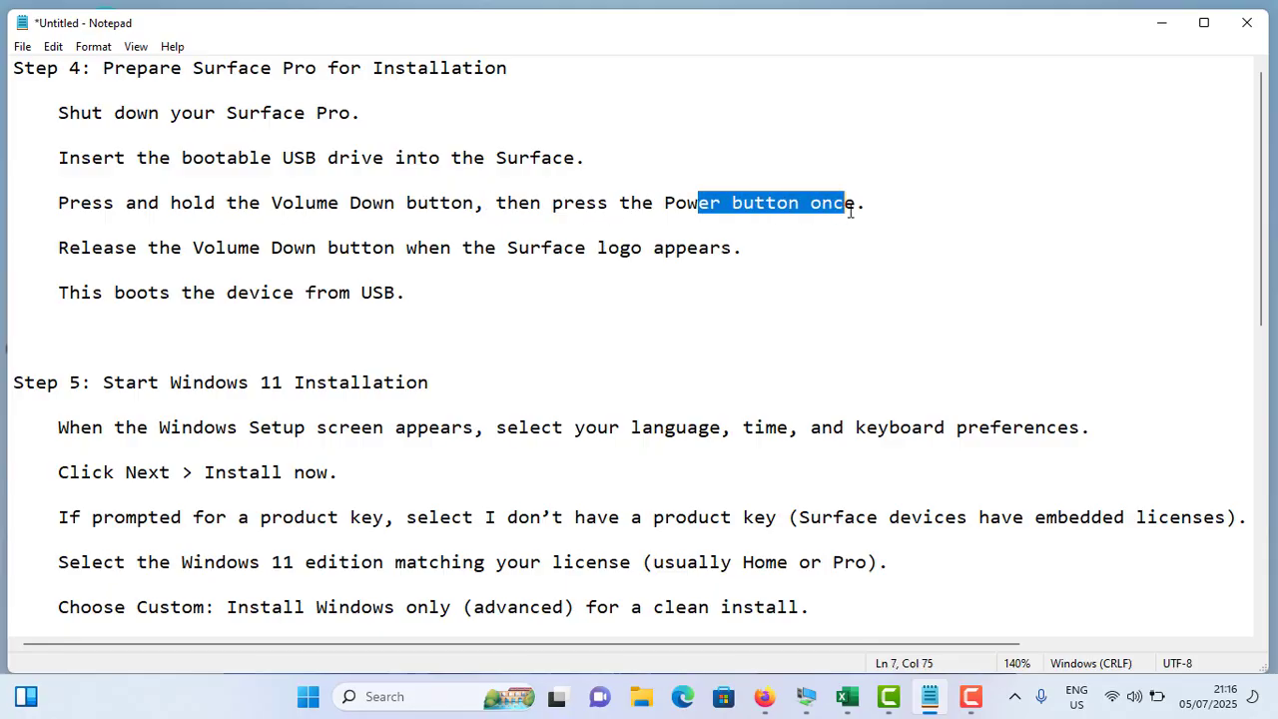
click(66, 265)
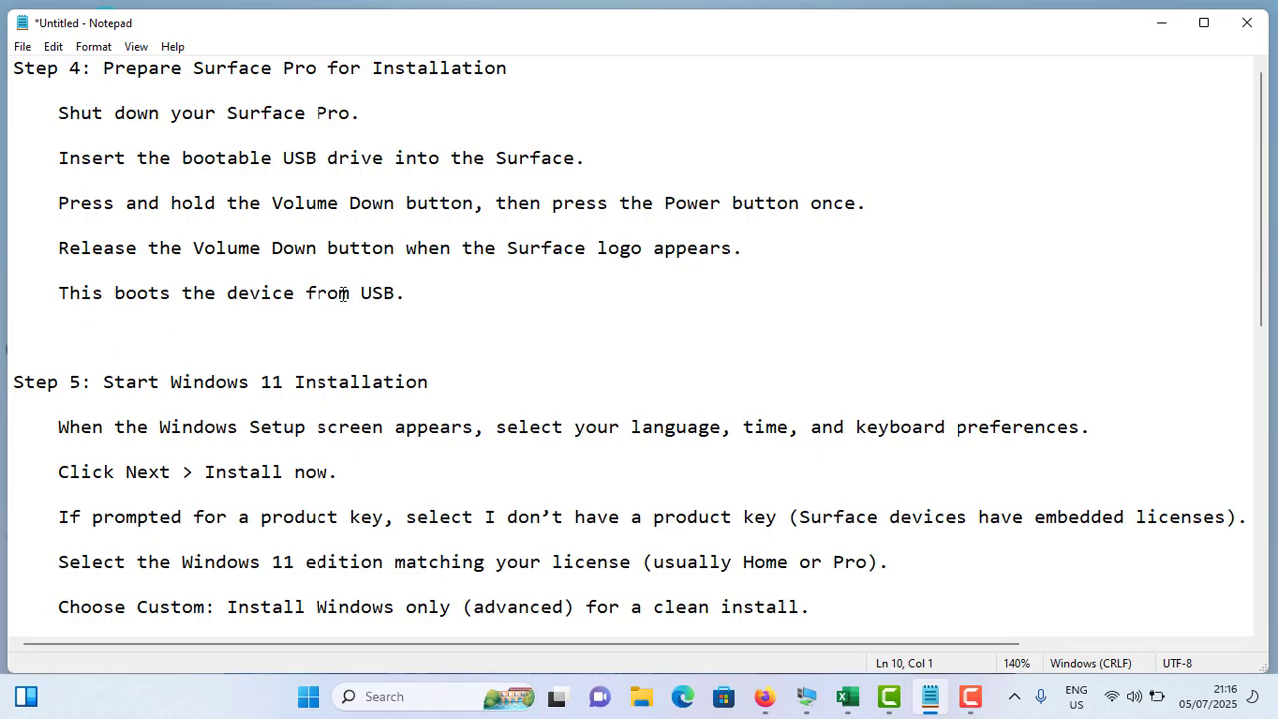
Highlight the language, time and keyboard preference phrases and Install now wording in Step 5.
scroll(346, 290, down, 2)
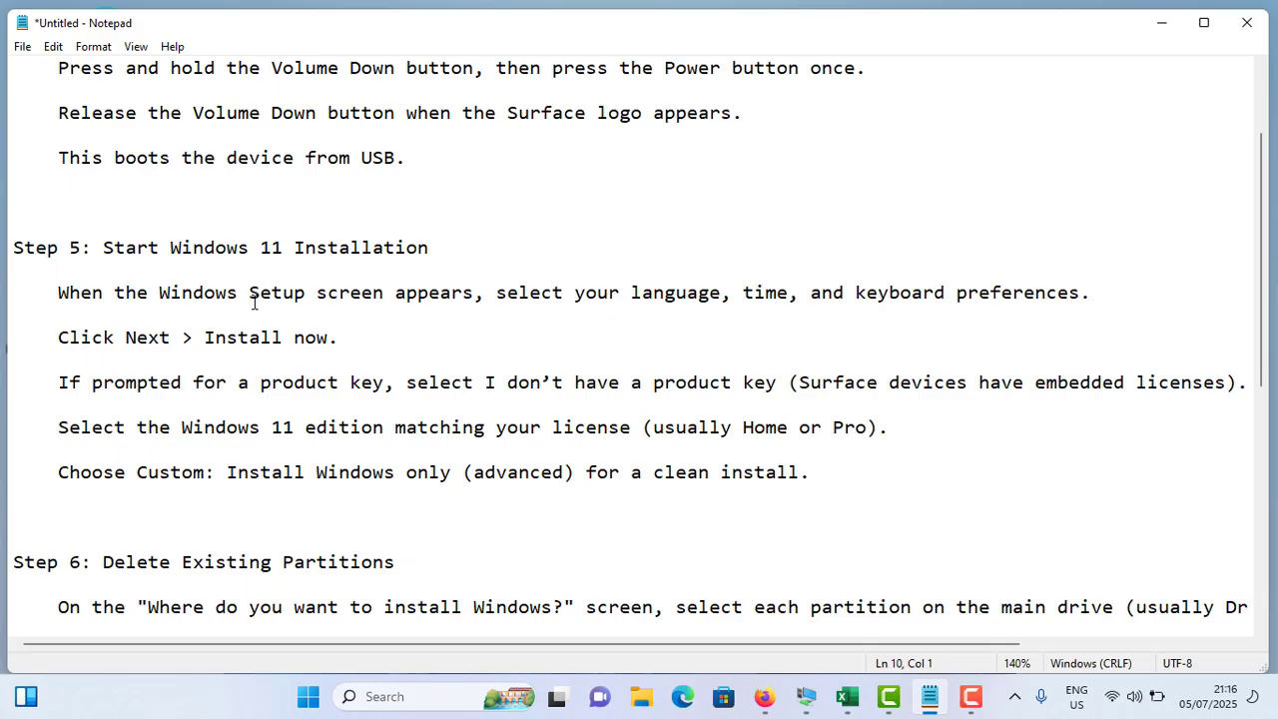
drag(256, 294, 466, 295)
drag(565, 292, 678, 299)
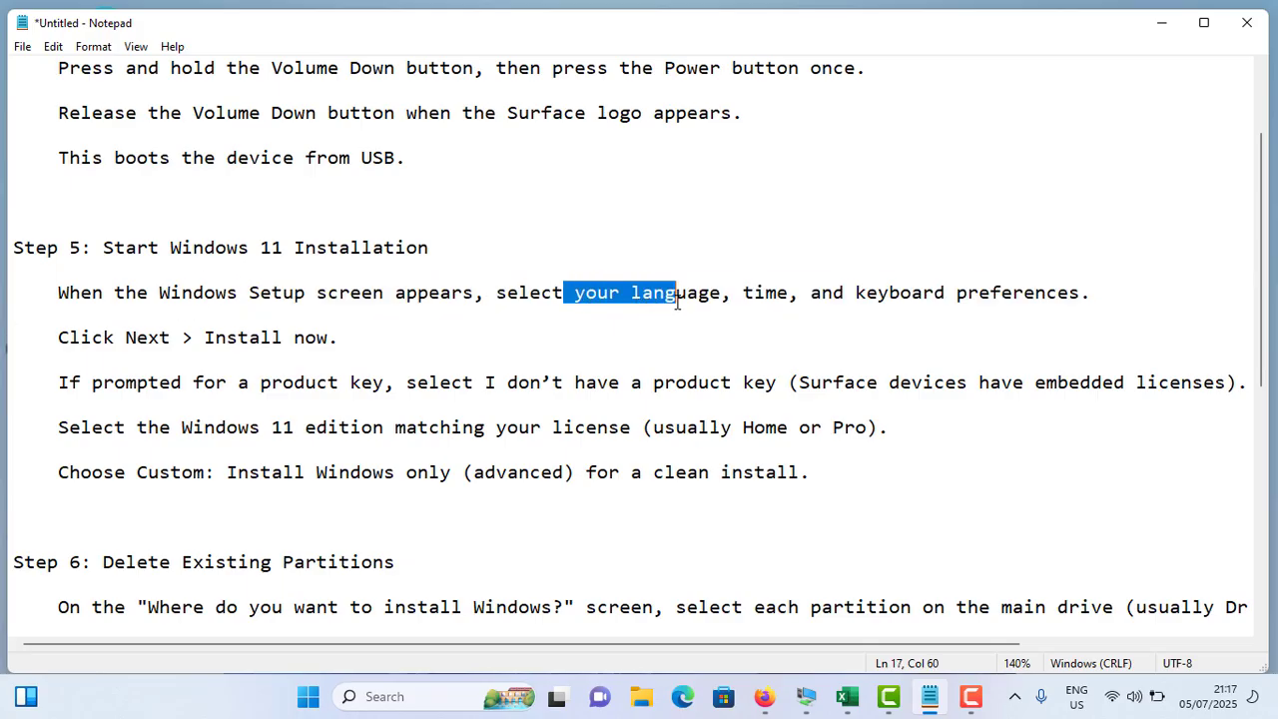
double_click(756, 291)
drag(855, 292, 1079, 291)
double_click(148, 340)
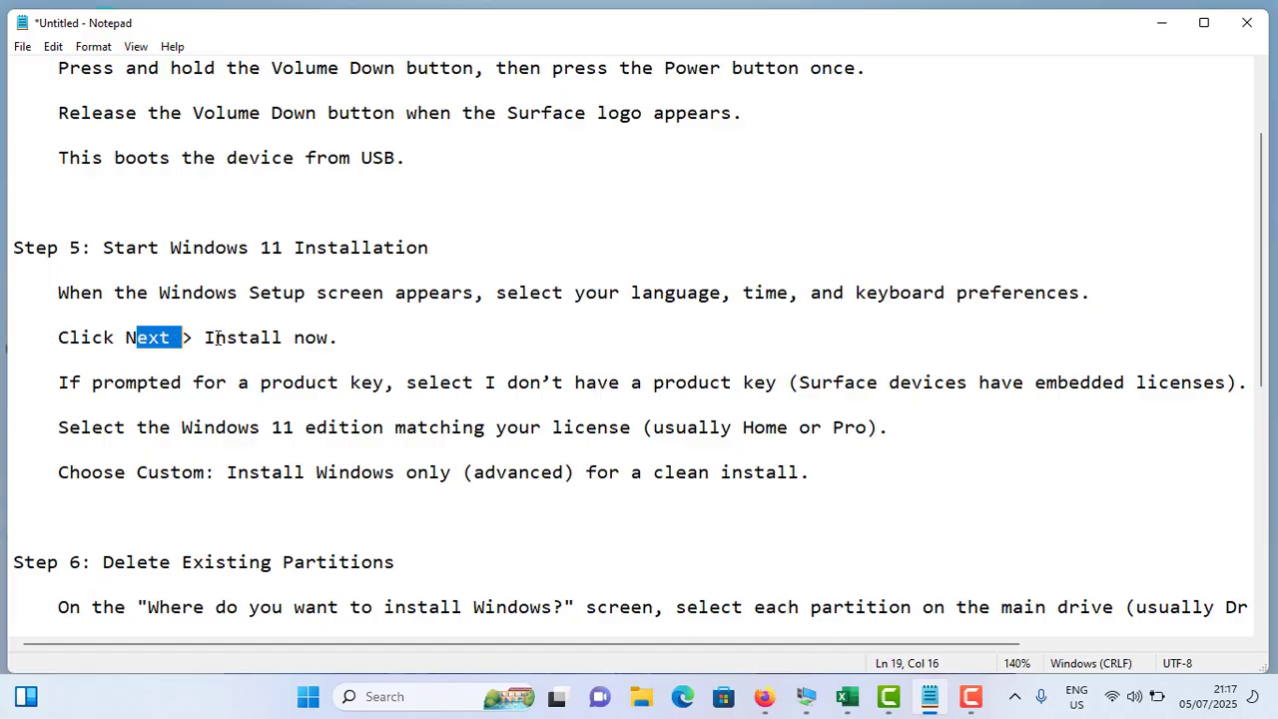
drag(208, 336, 295, 339)
click(316, 340)
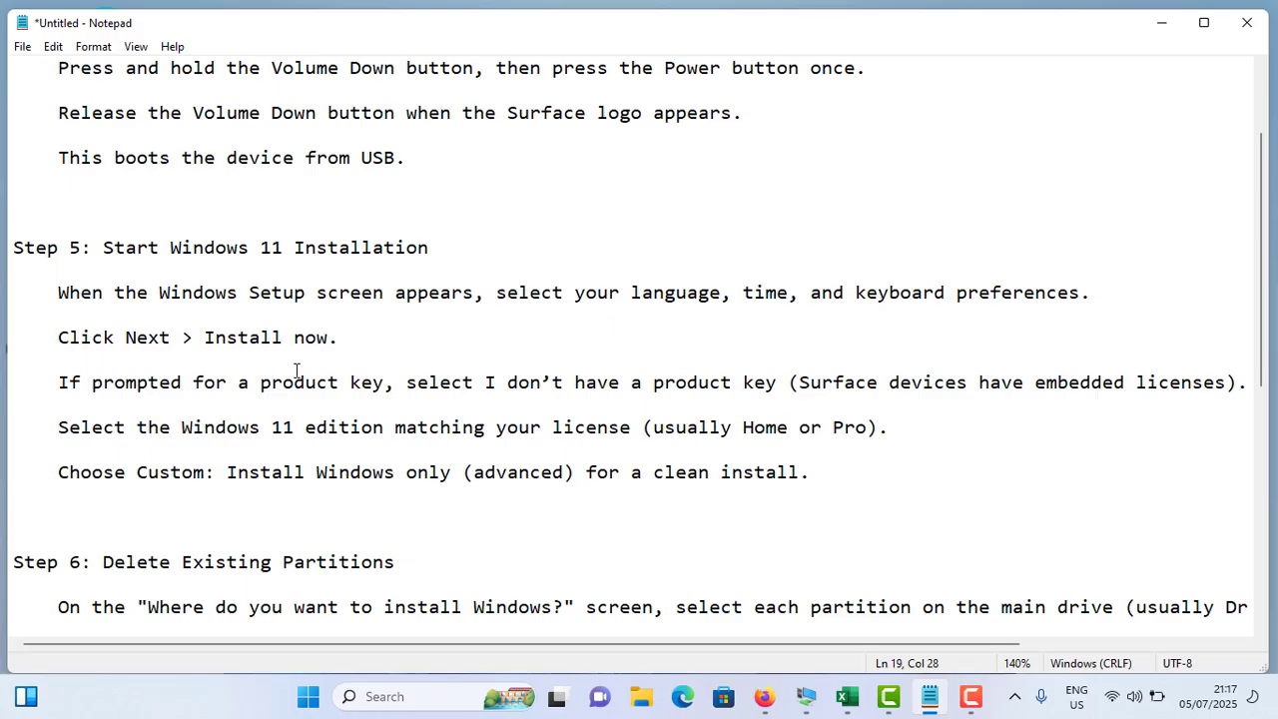
Highlight the 'I don't have a product key' and edition lines, then scroll to Step 6.
drag(497, 381, 786, 387)
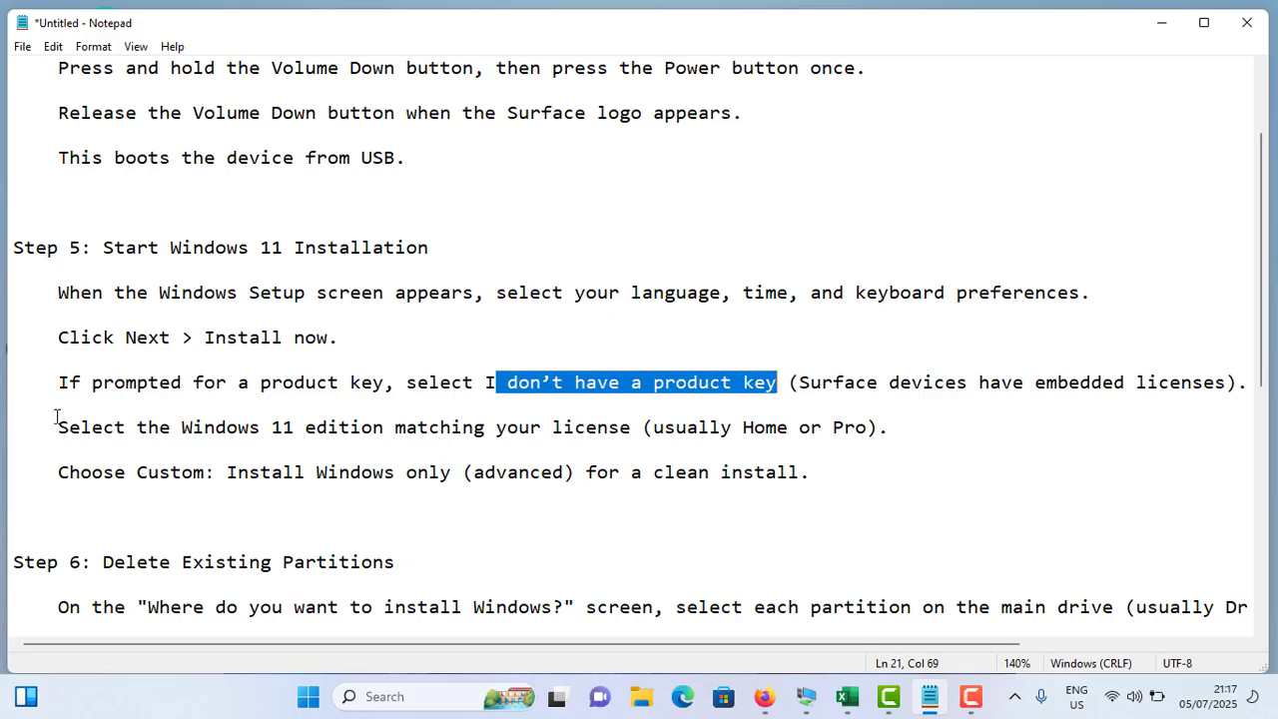
drag(56, 428, 609, 430)
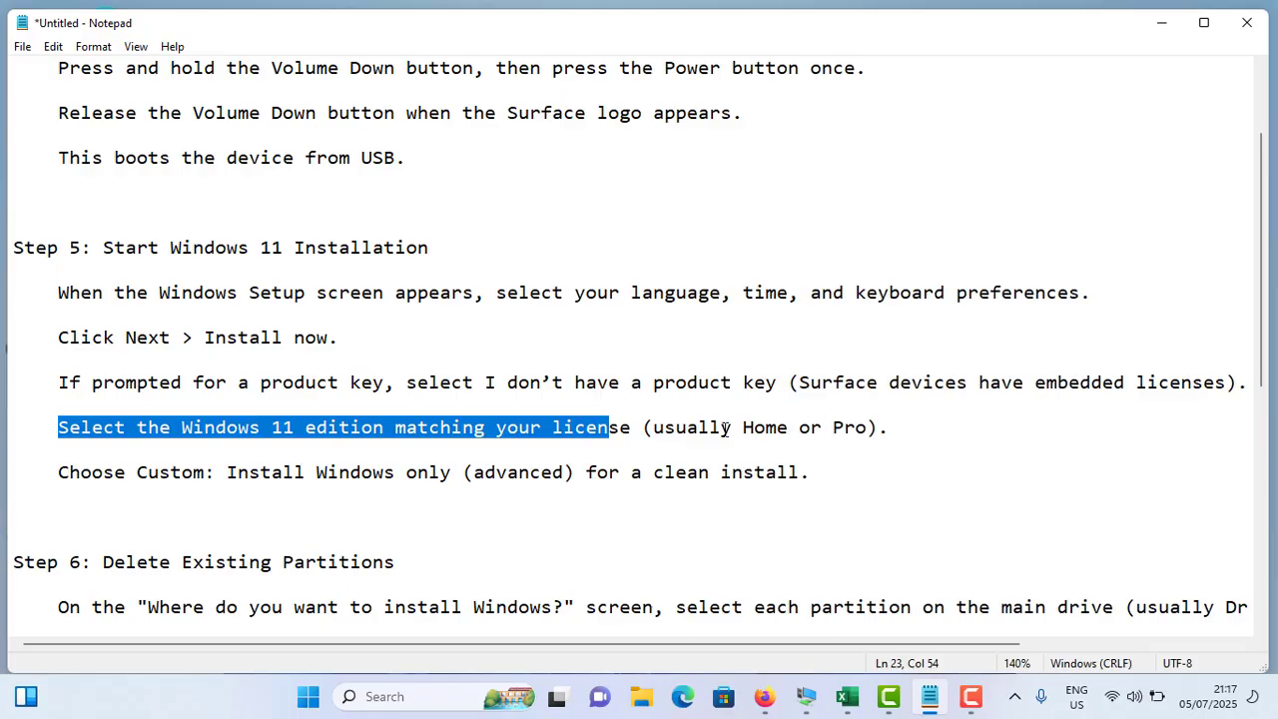
scroll(215, 415, down, 3)
click(222, 384)
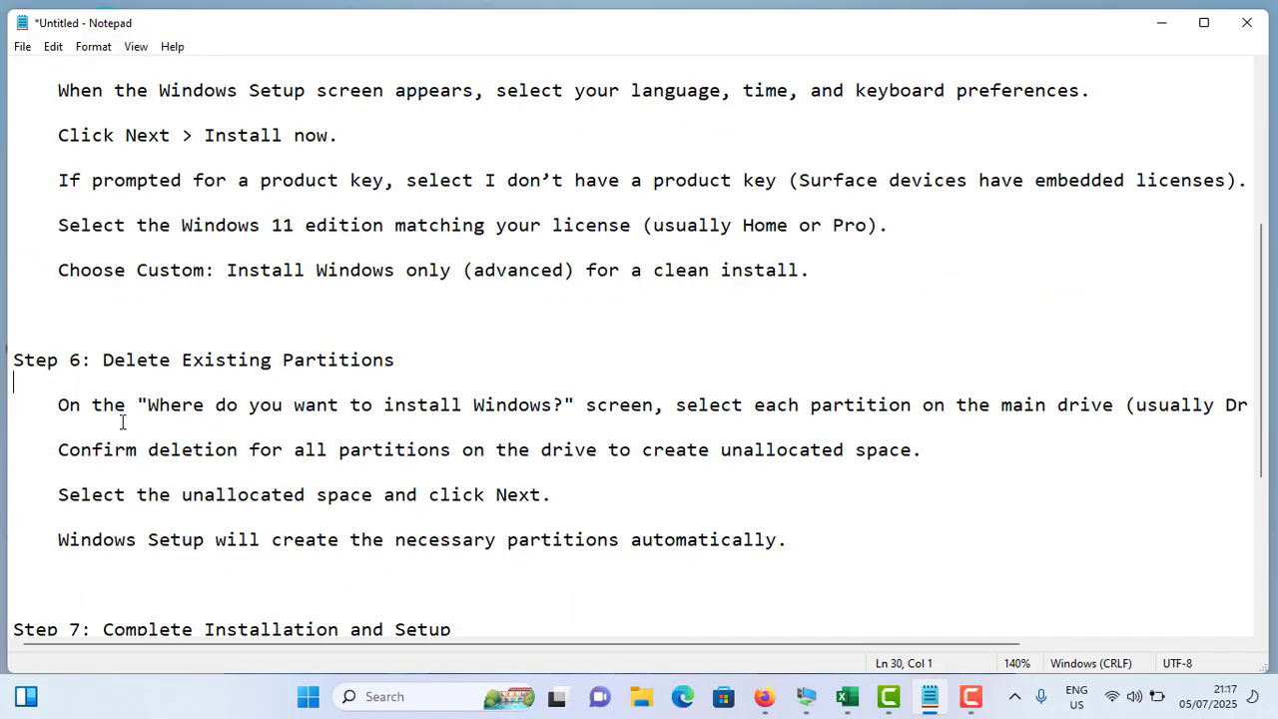
Highlight 'Where do you want to install Windows?' and break the line before '(usually Drive 0)'.
drag(170, 407, 619, 406)
click(1125, 405)
key(Return)
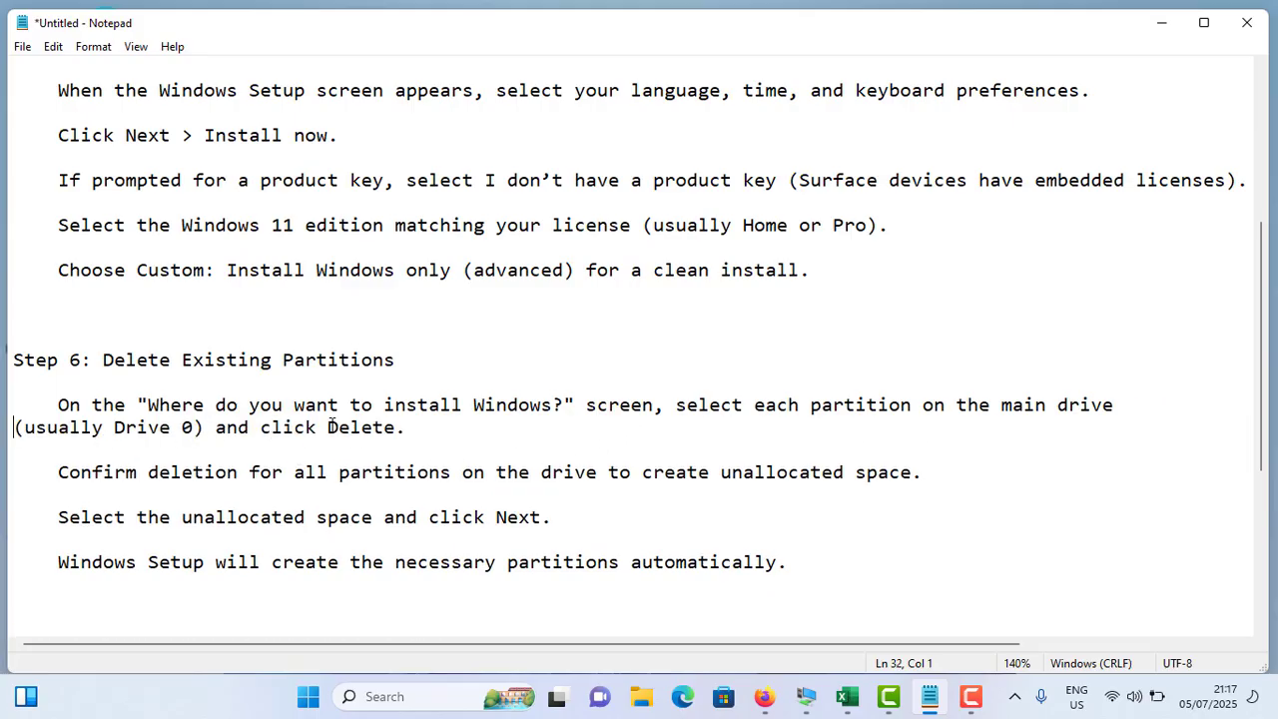
Highlight the deletion confirmation, unallocated space and Windows Setup partition lines.
drag(148, 472, 309, 493)
click(390, 475)
drag(802, 478, 932, 473)
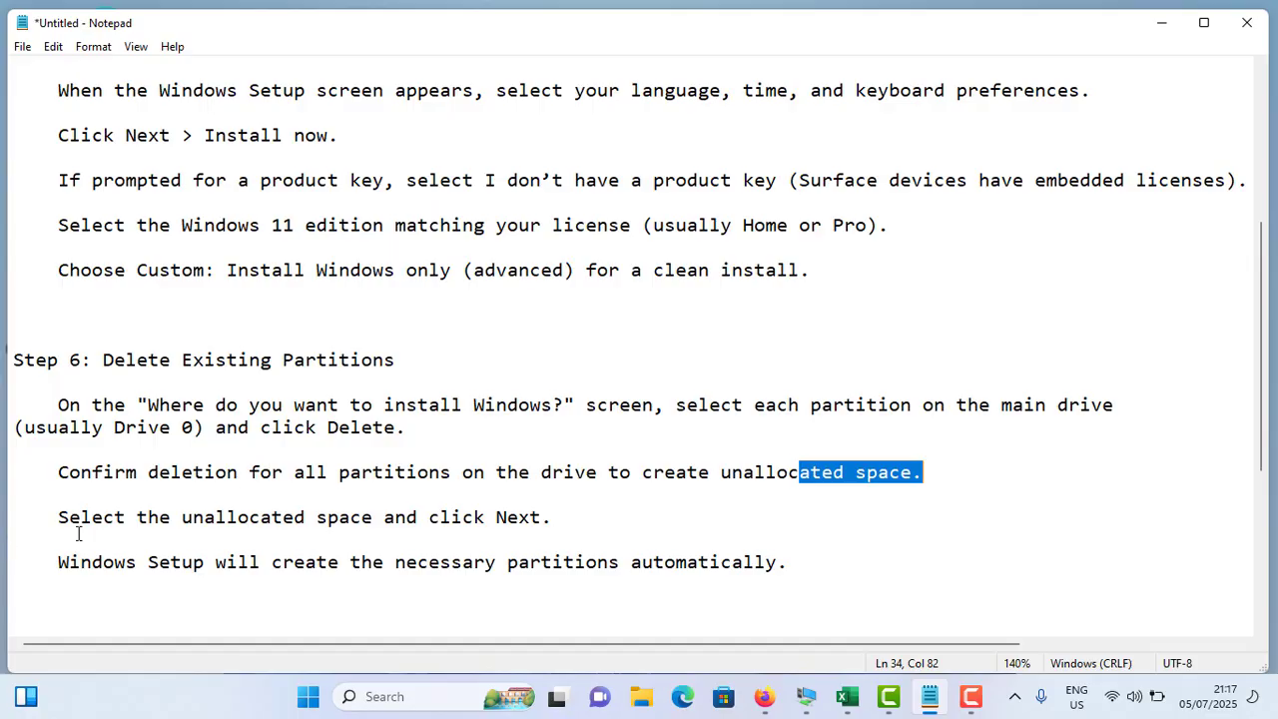
drag(80, 520, 509, 519)
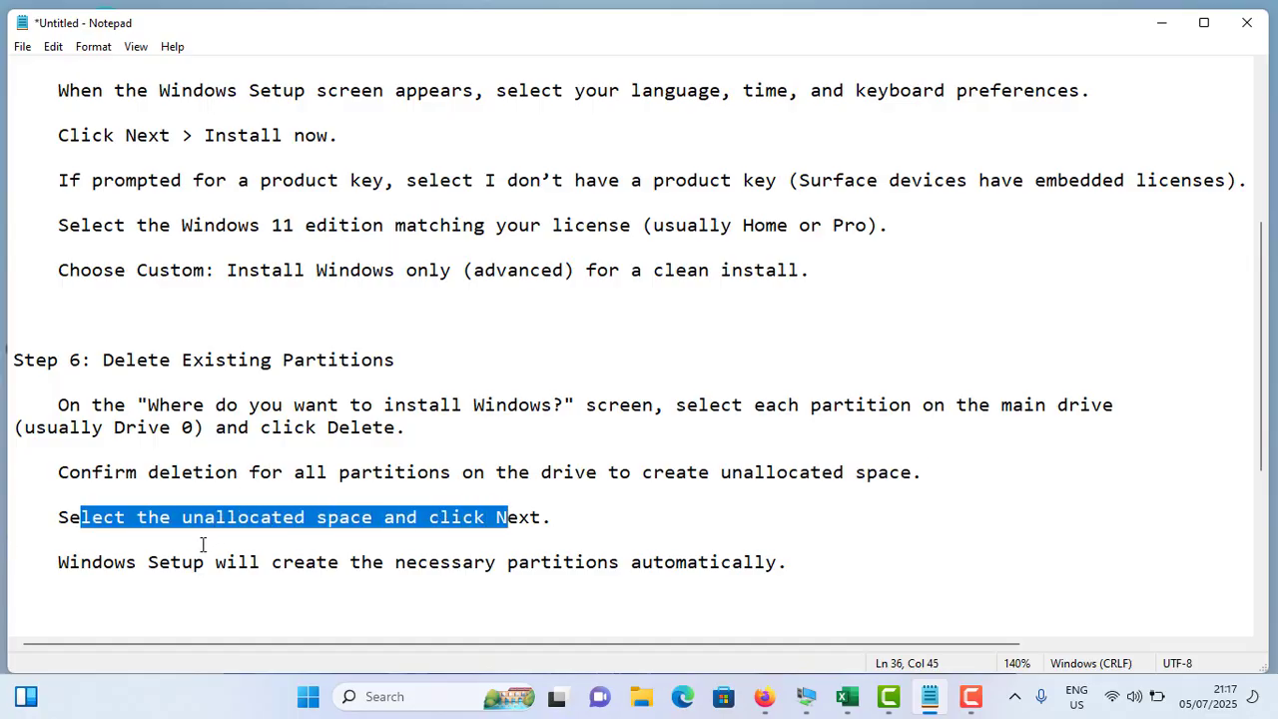
drag(46, 565, 785, 569)
Scroll to Steps 7 and 8 and highlight the reboot, setup prompts and Windows Update instructions.
scroll(743, 540, down, 2)
scroll(660, 455, down, 1)
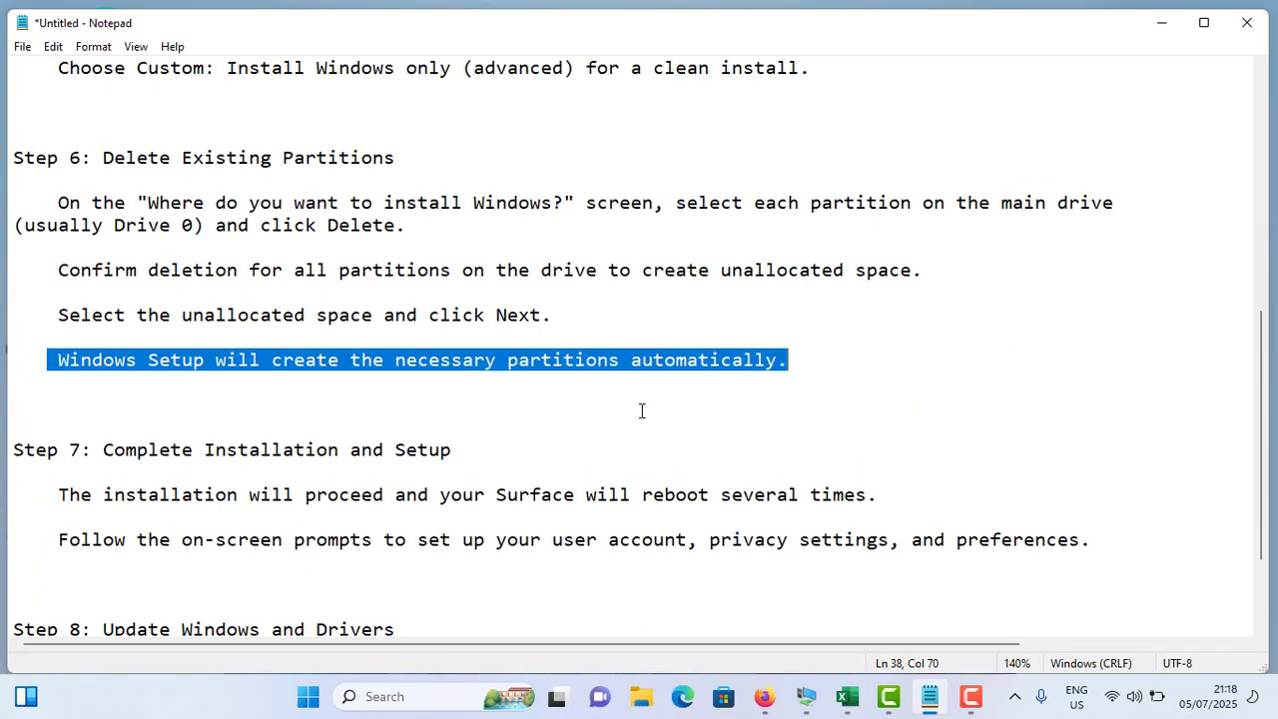
click(632, 397)
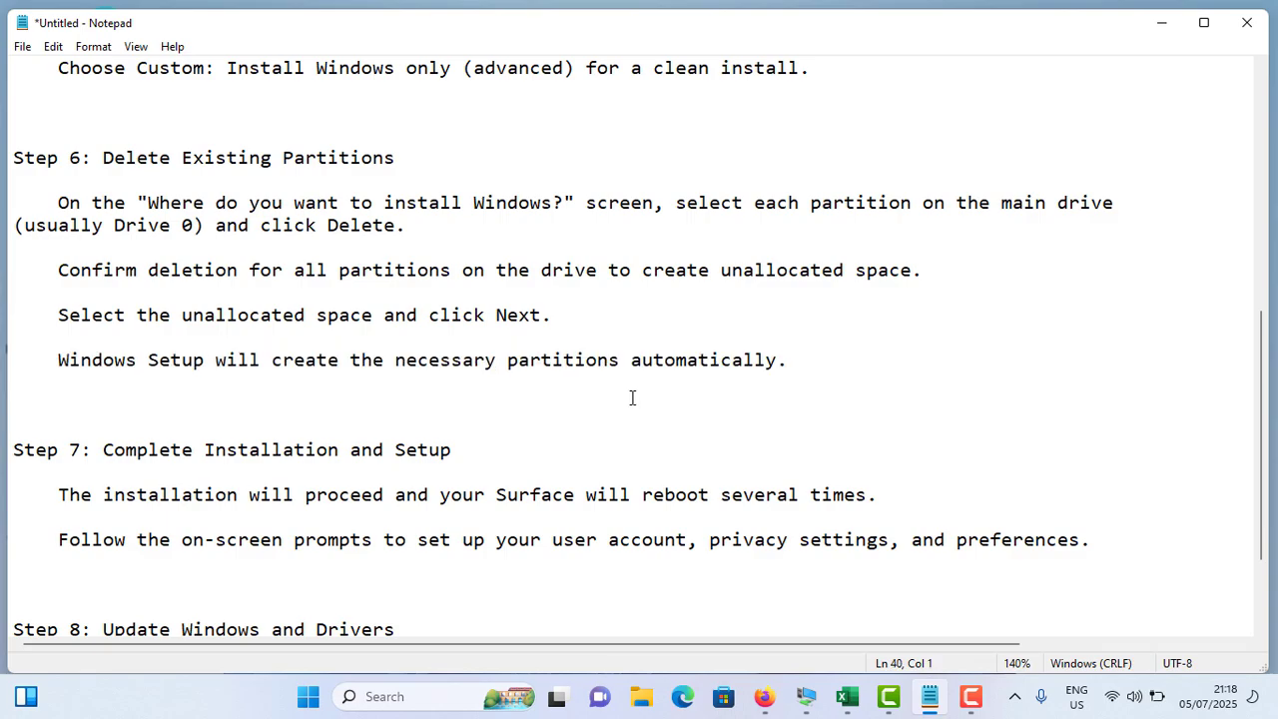
scroll(632, 397, down, 1)
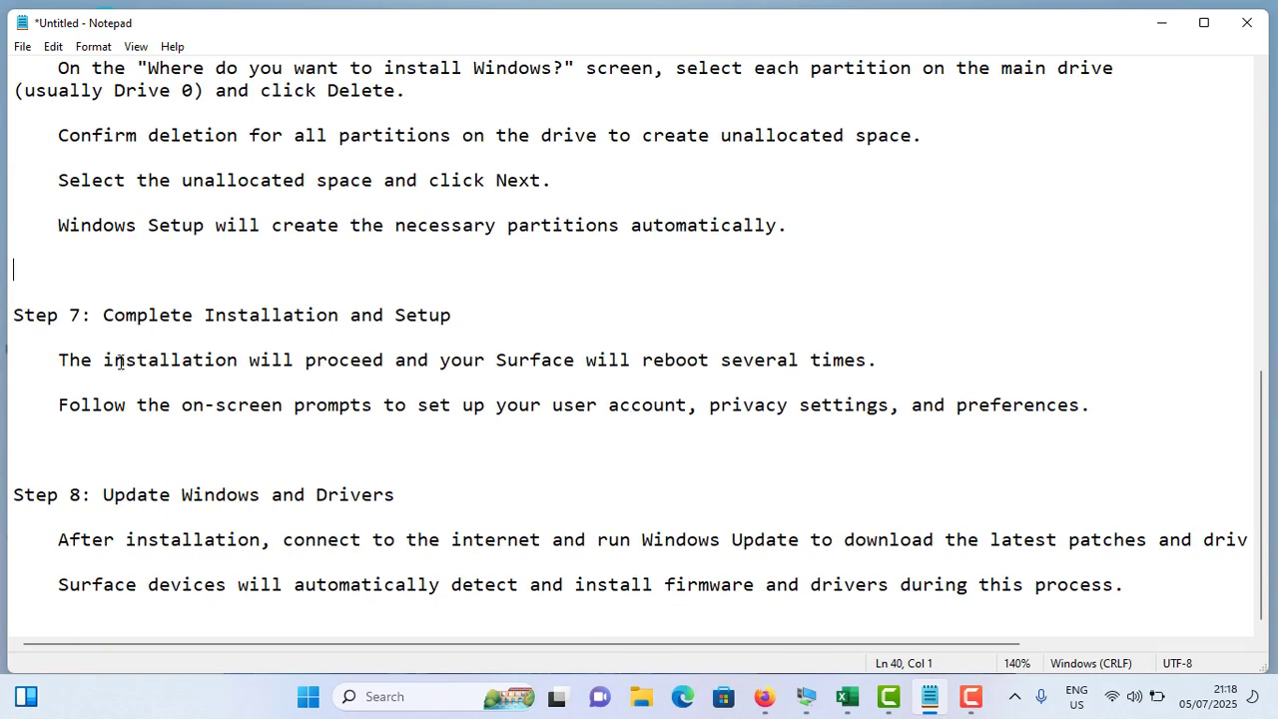
drag(326, 361, 866, 359)
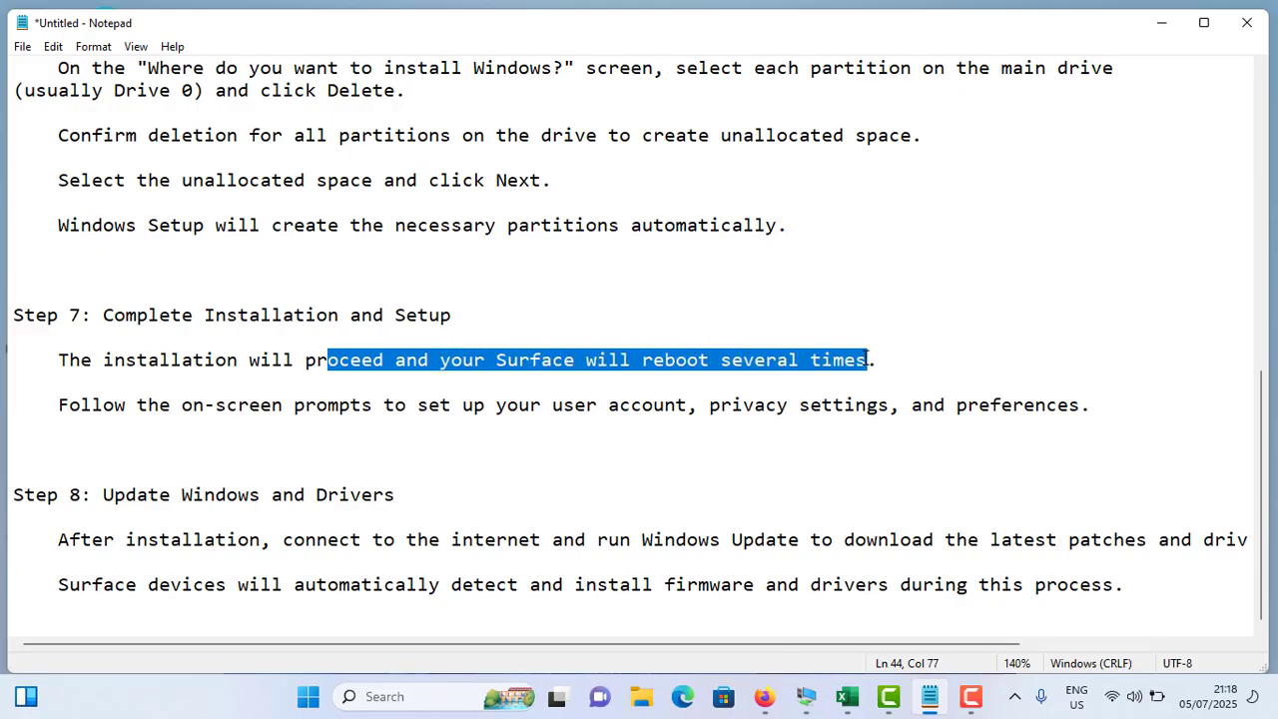
drag(103, 405, 979, 420)
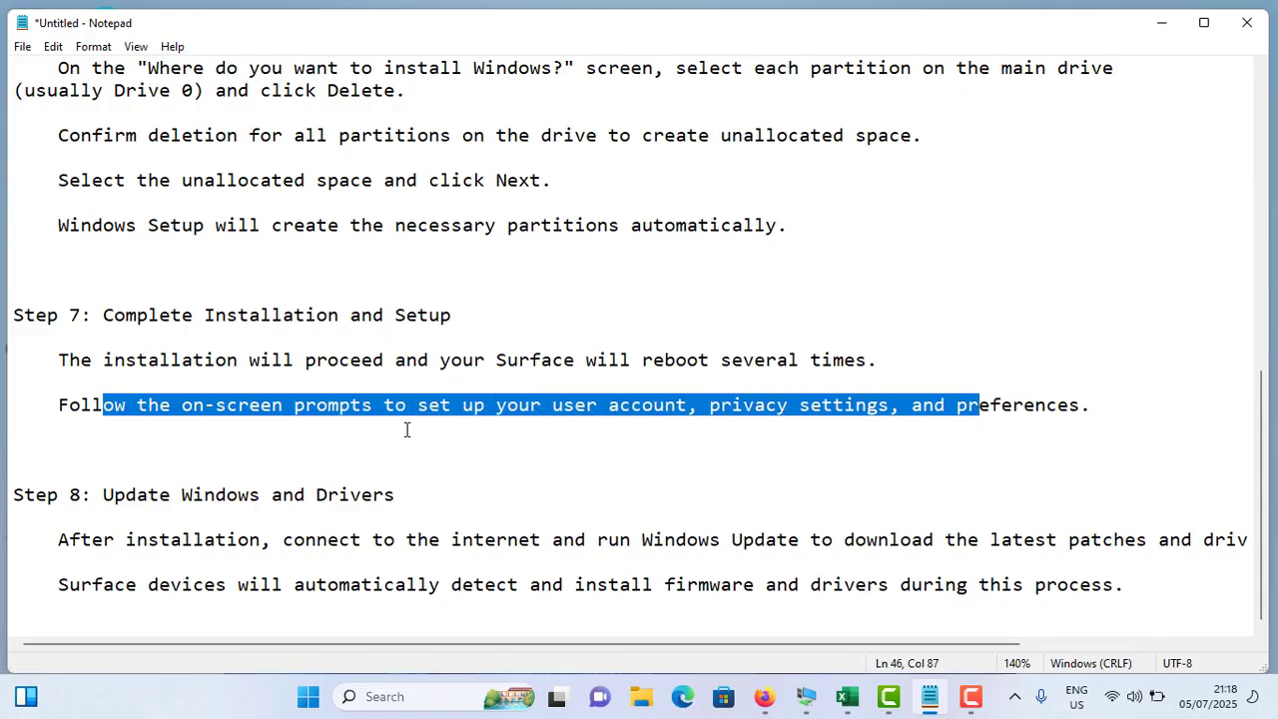
click(205, 493)
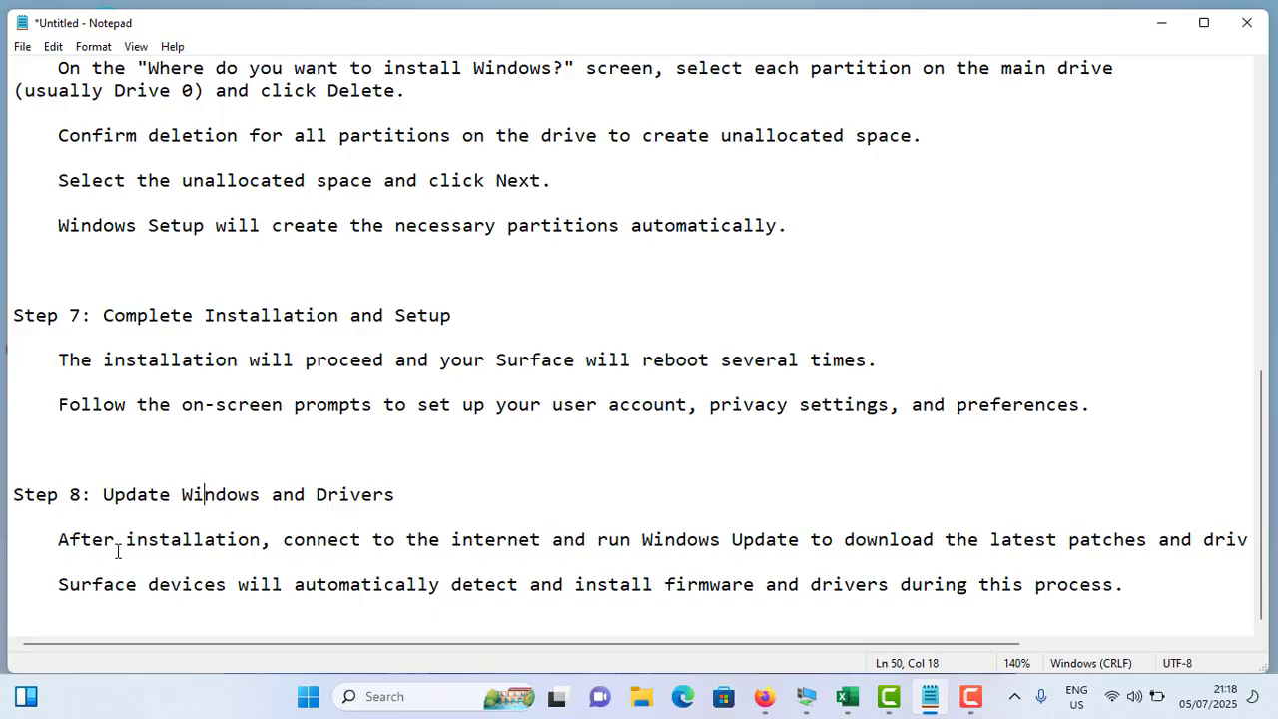
drag(289, 540, 1156, 541)
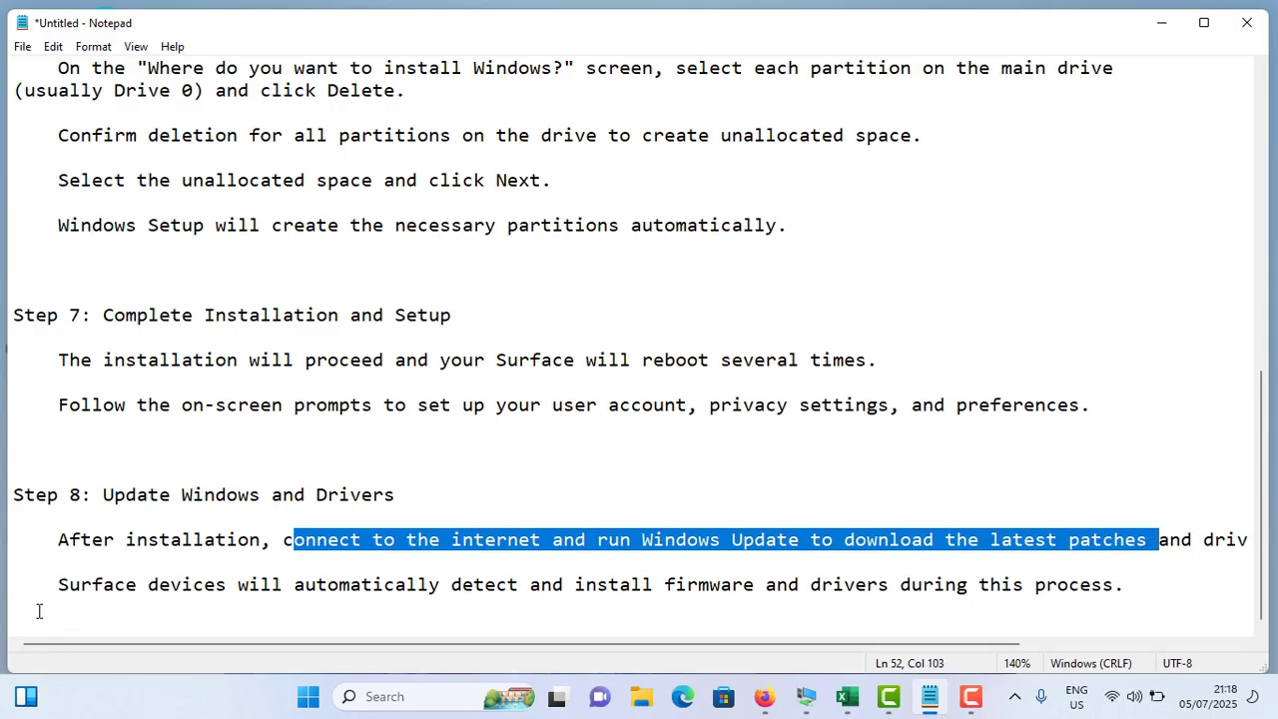